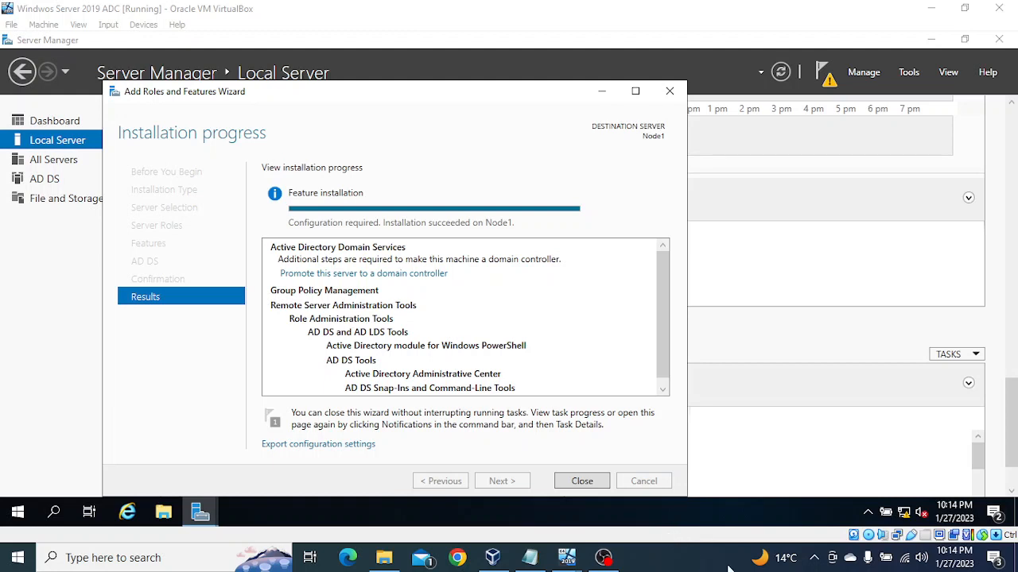
Begin promoting the server to a domain controller with a new domain in an existing forest, and start selecting its parent domain.
click(351, 274)
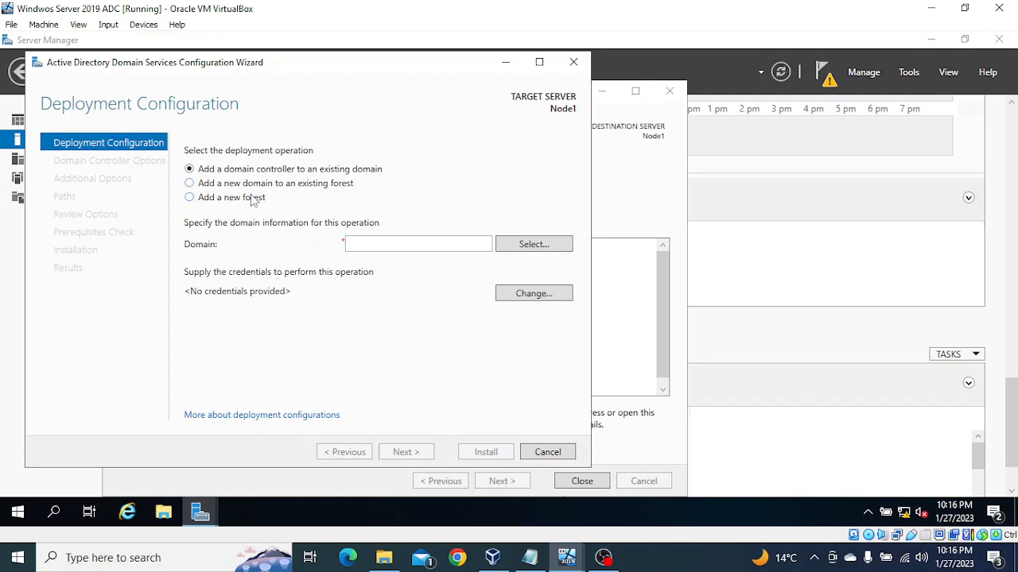
click(189, 184)
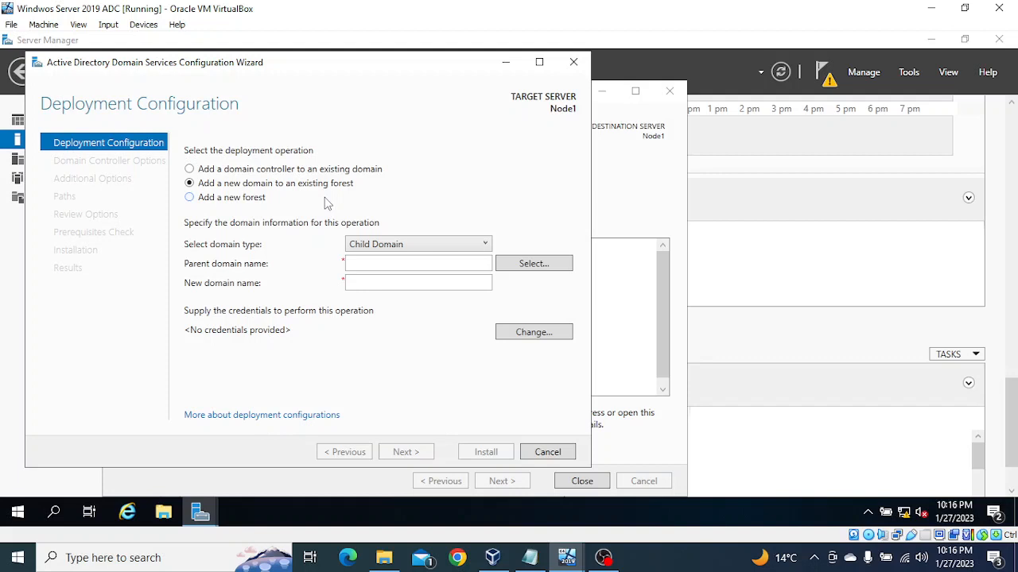
click(529, 269)
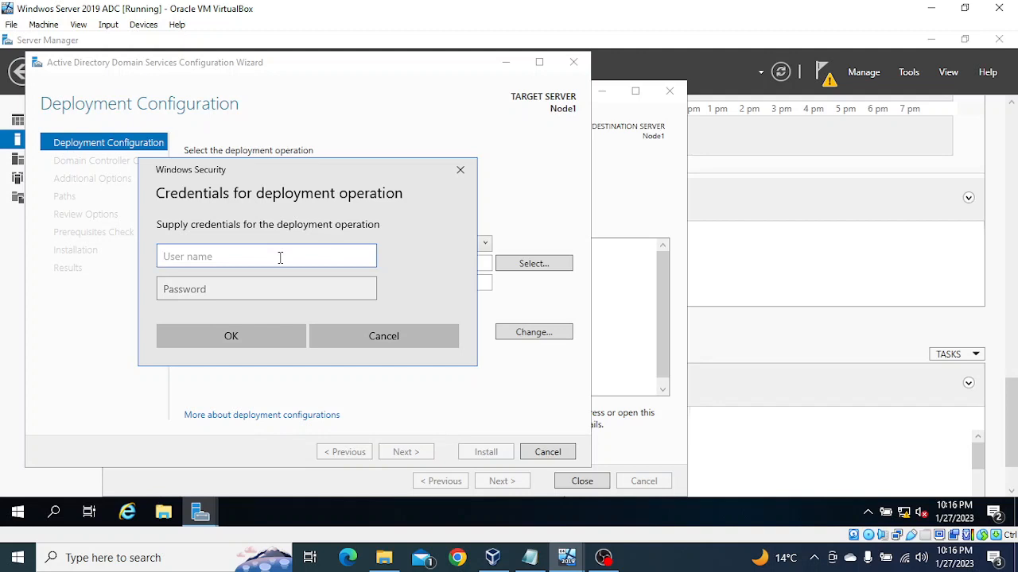
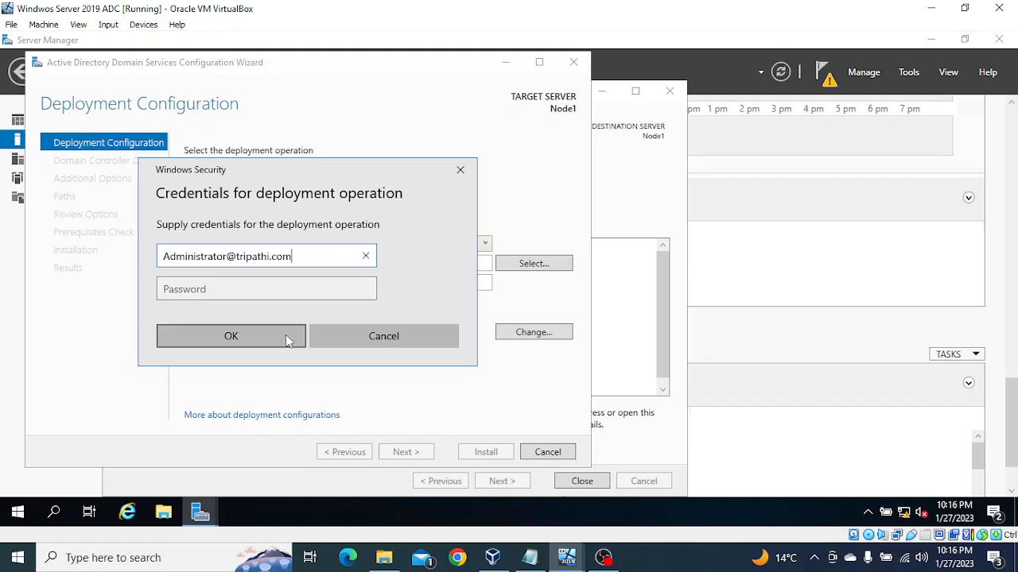
Supply the parent domain administrator's user name and password as the credentials for the deployment operation.
click(240, 288)
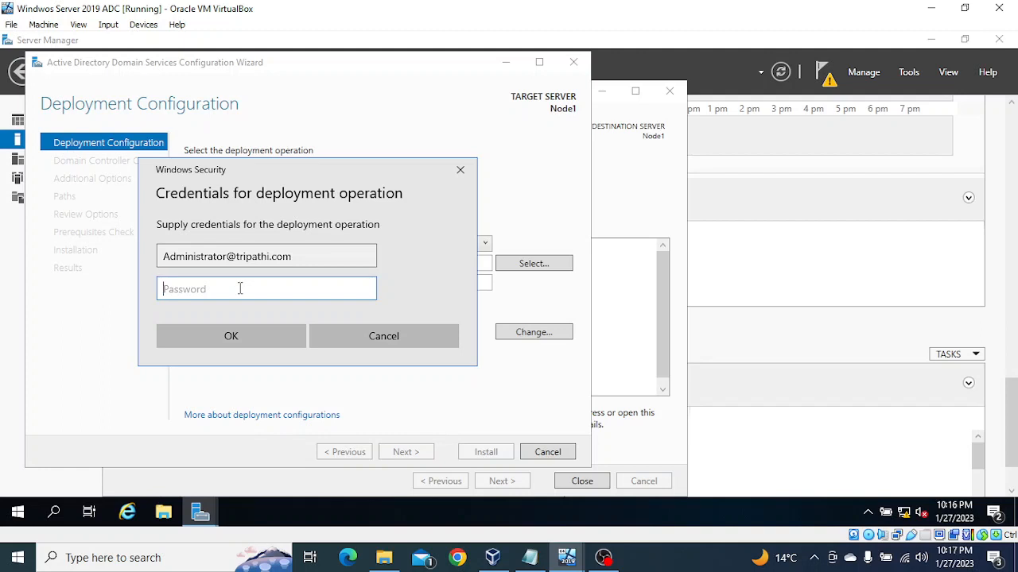
text(**********)
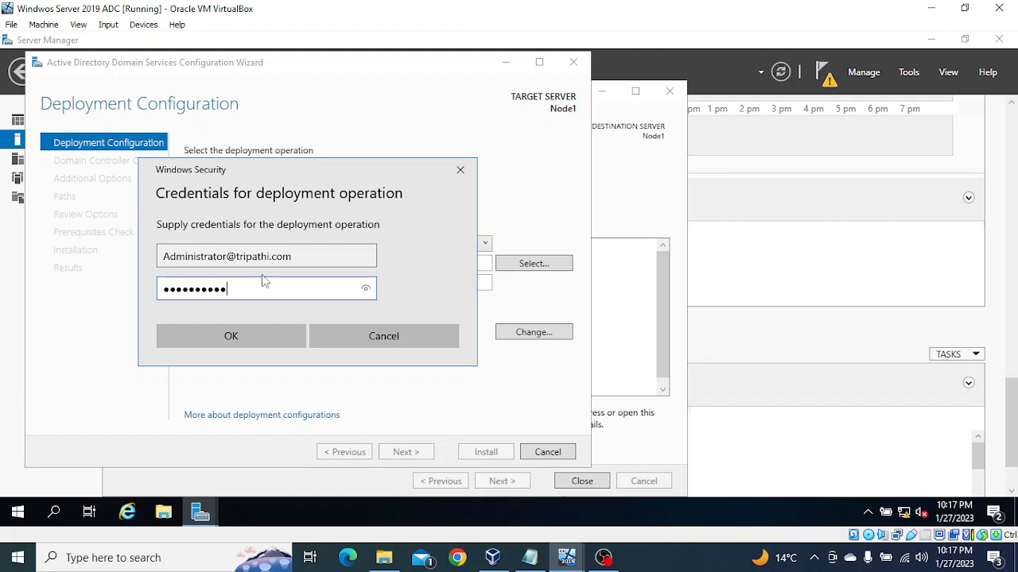
click(237, 334)
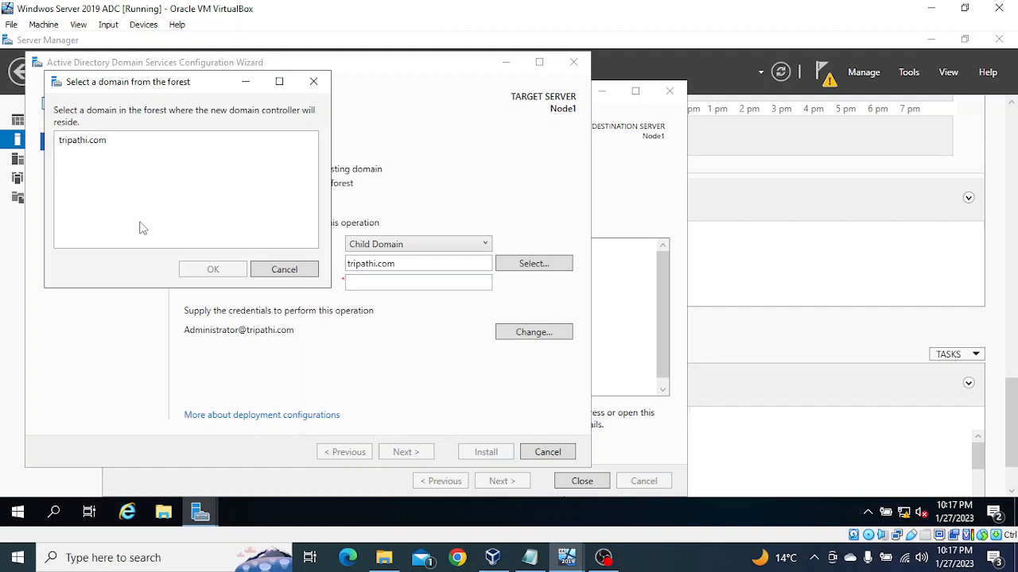
Select tripathi.com as the parent domain, name the new child domain mani, and accept the deployment configuration.
click(85, 143)
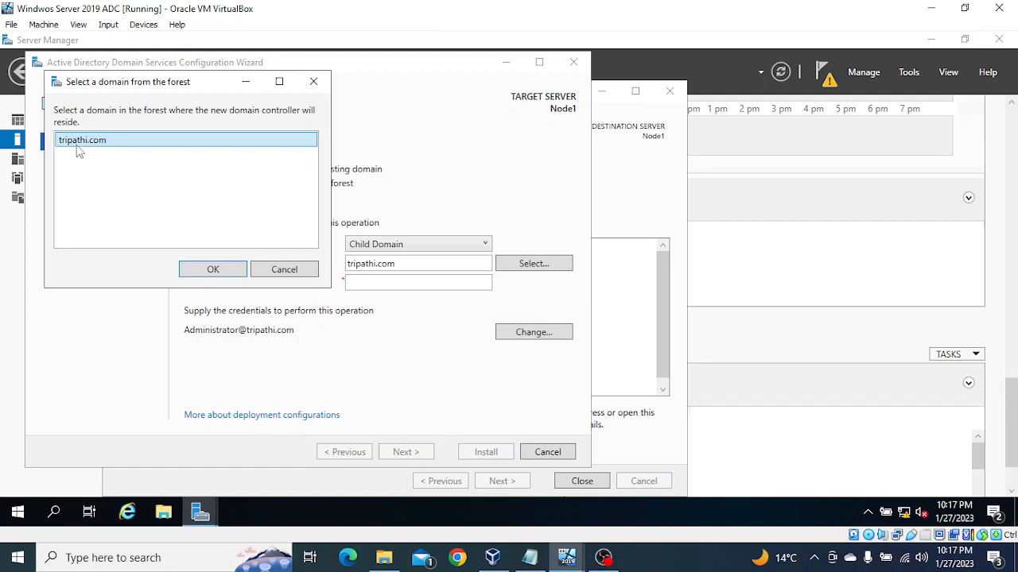
click(213, 272)
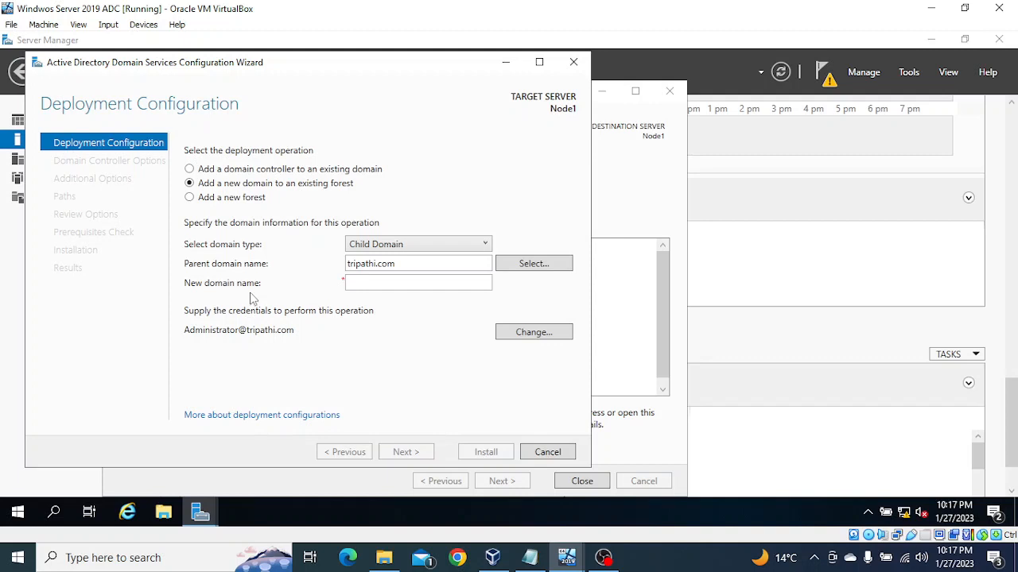
click(372, 283)
text(mani)
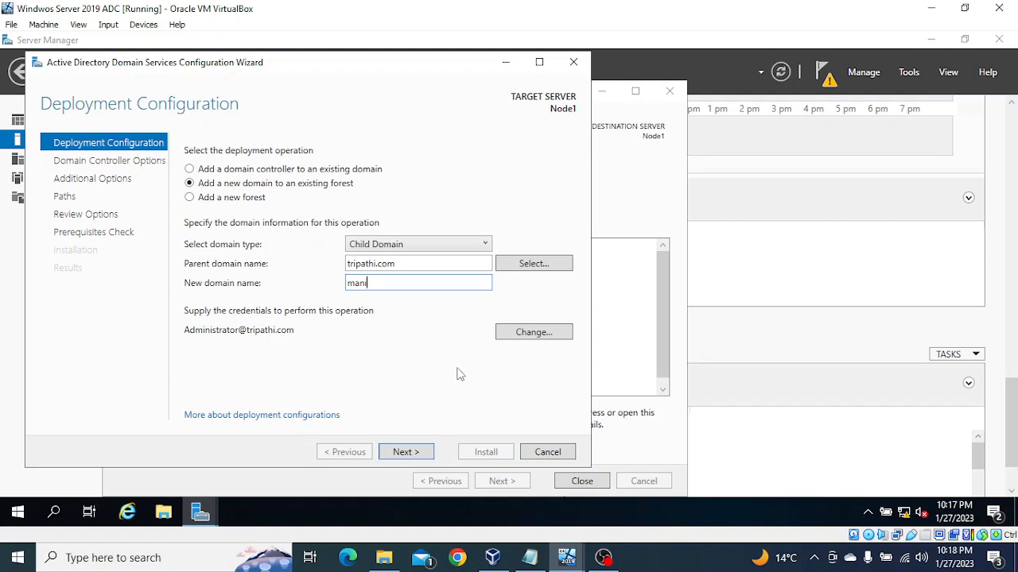
click(415, 453)
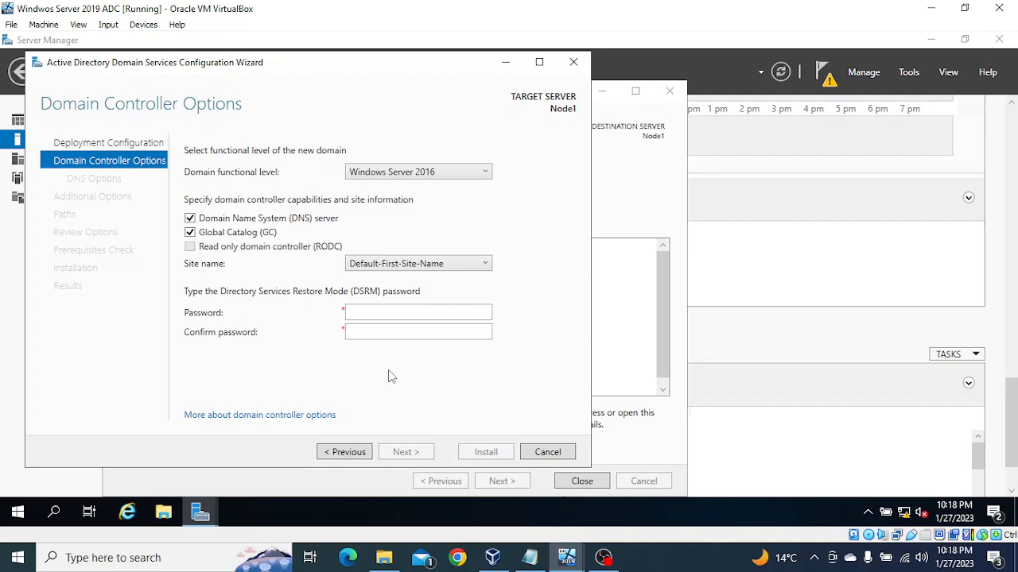
Enter and confirm the Directory Services Restore Mode password, and accept the DNS options with DNS delegation creation enabled.
click(367, 312)
text(••••••)
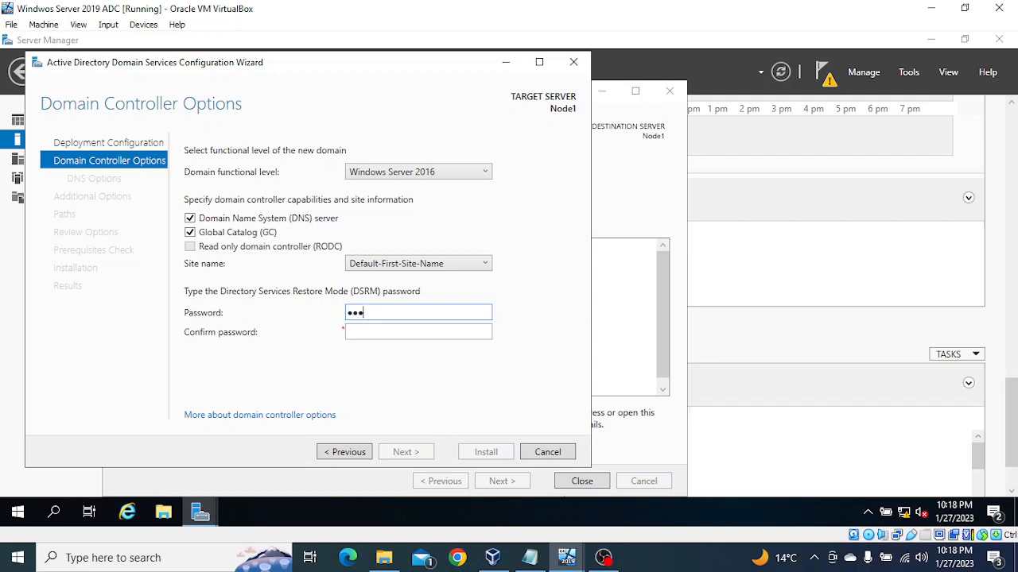
text(•••••)
key(Tab)
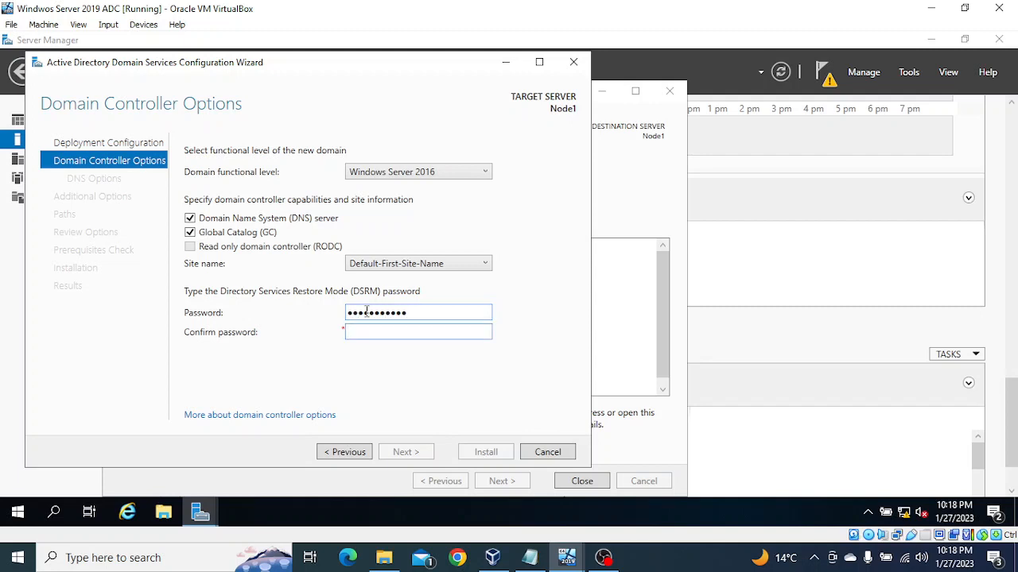
text(•••••••••••)
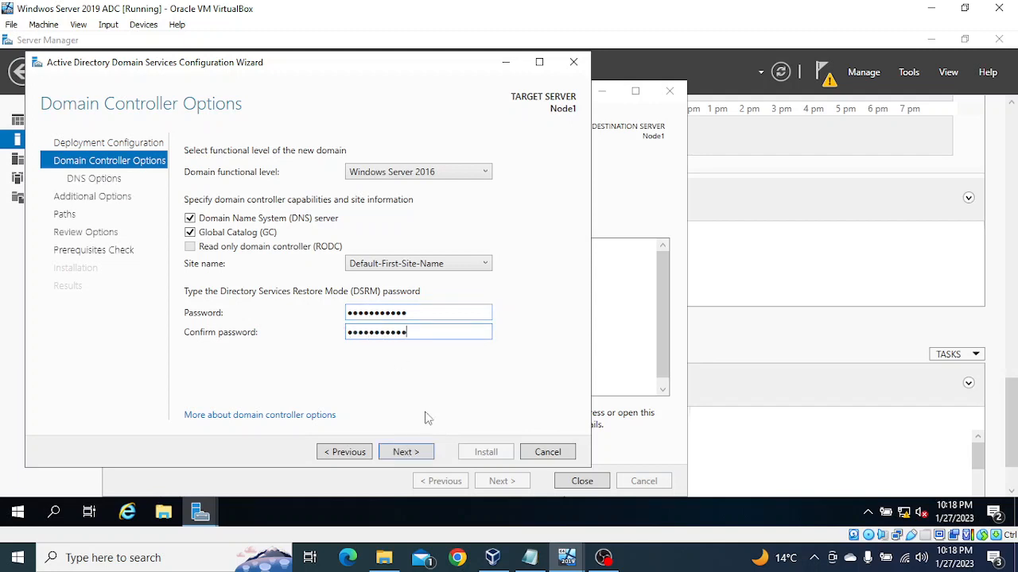
click(406, 451)
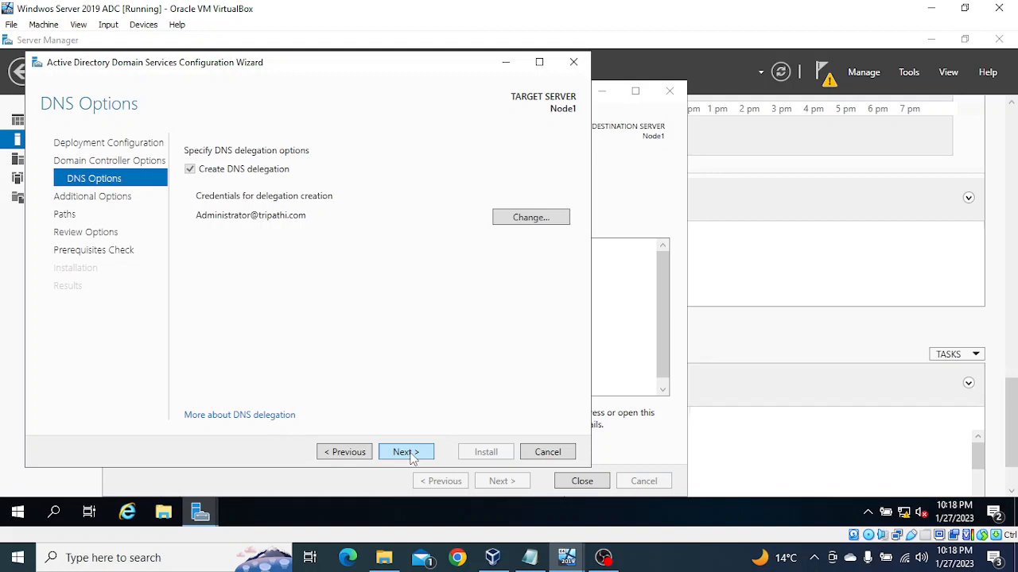
click(406, 452)
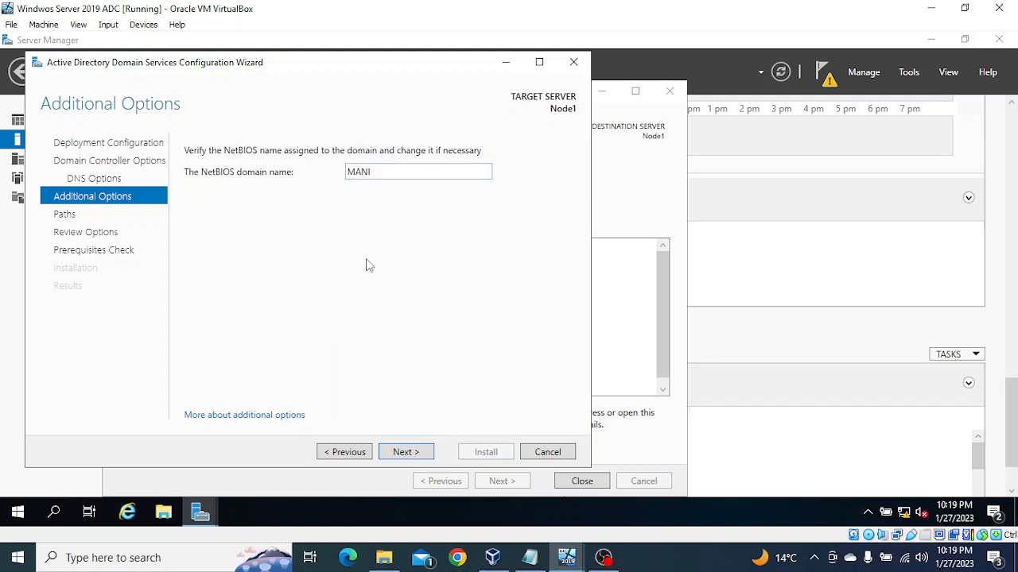
Try to proceed with the NetBIOS domain name MANI and the default database, log files and SYSVOL folders.
click(405, 452)
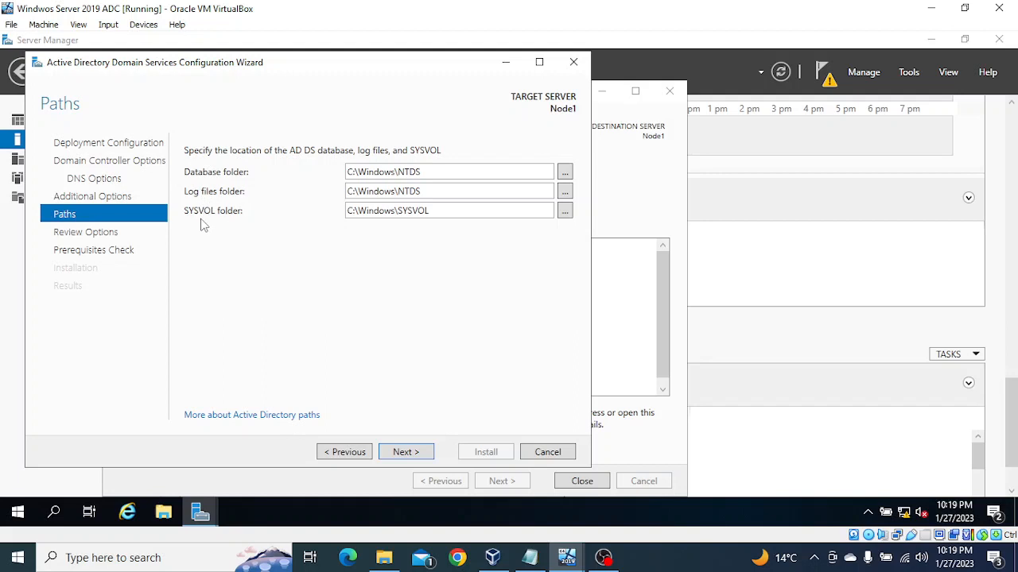
click(402, 452)
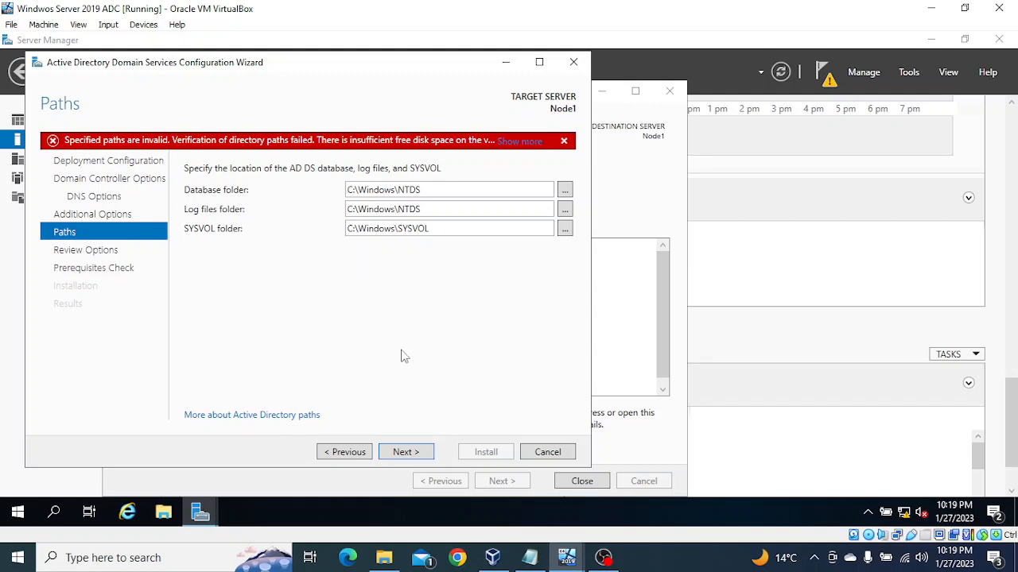
click(414, 455)
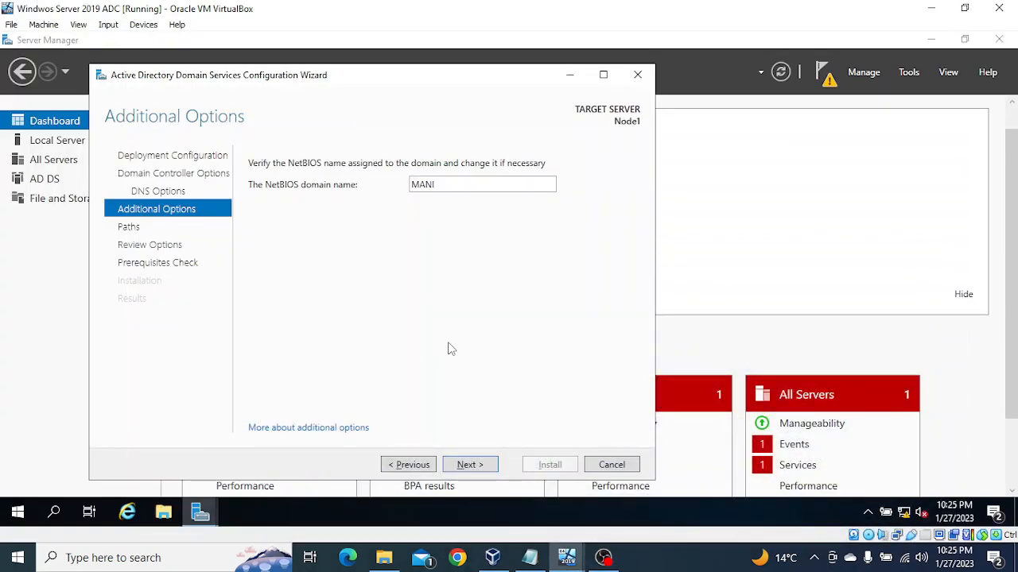
Accept the NetBIOS name, default AD DS folder paths and reviewed options, and install the child domain controller.
click(474, 467)
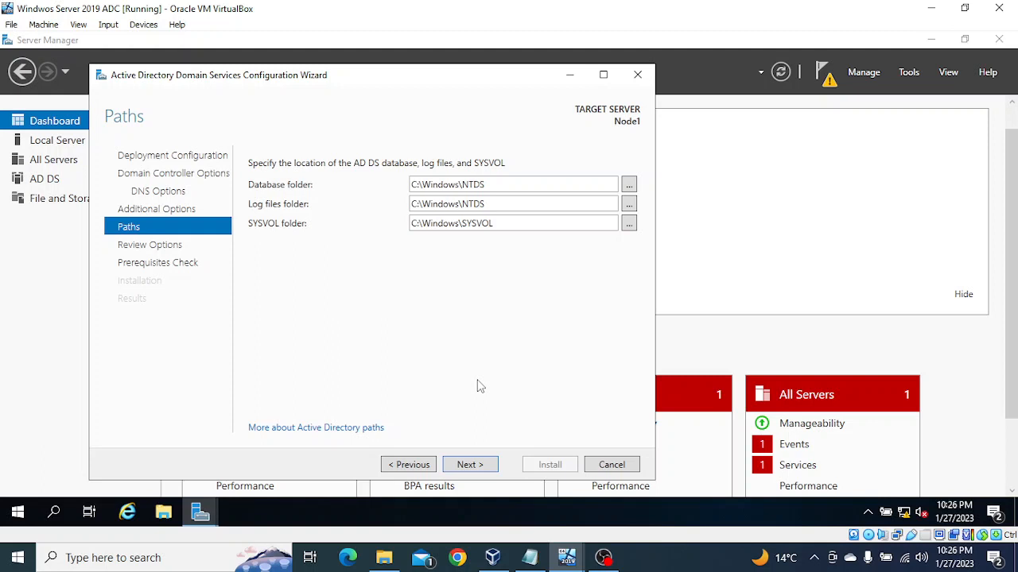
click(481, 467)
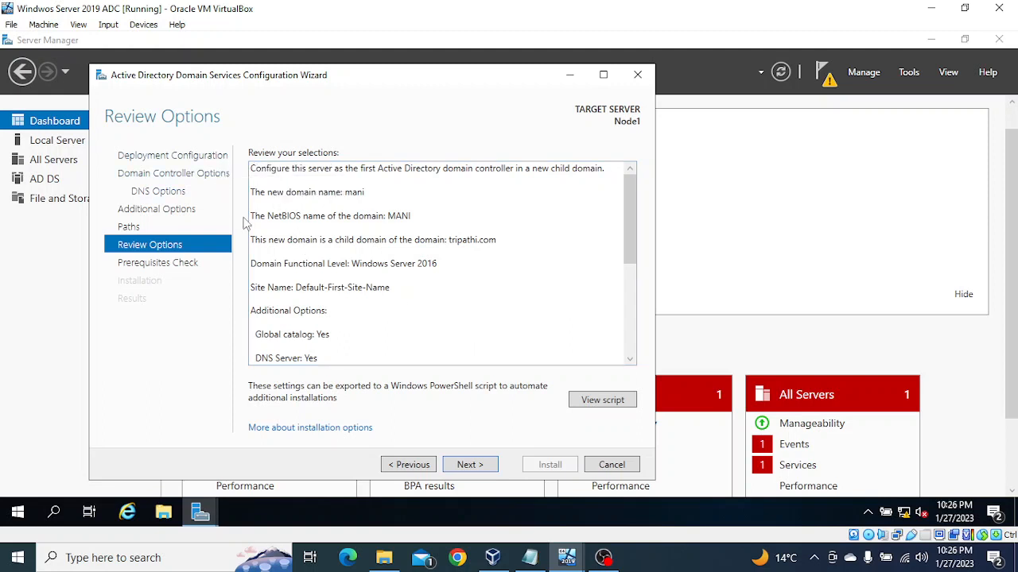
click(468, 464)
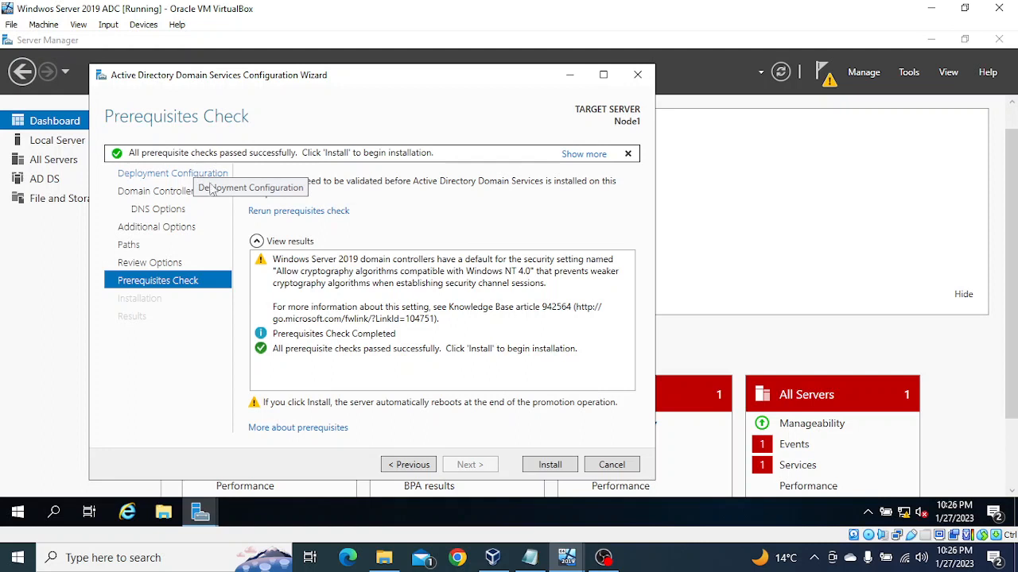
click(552, 466)
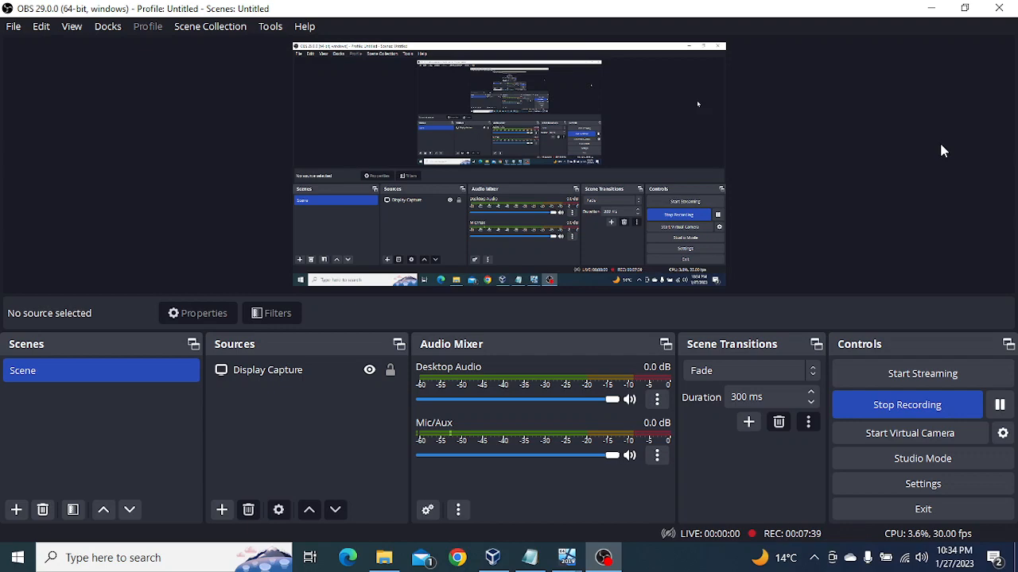
Return to the restarted server's virtual machine and bring up its sign-in prompt.
click(930, 8)
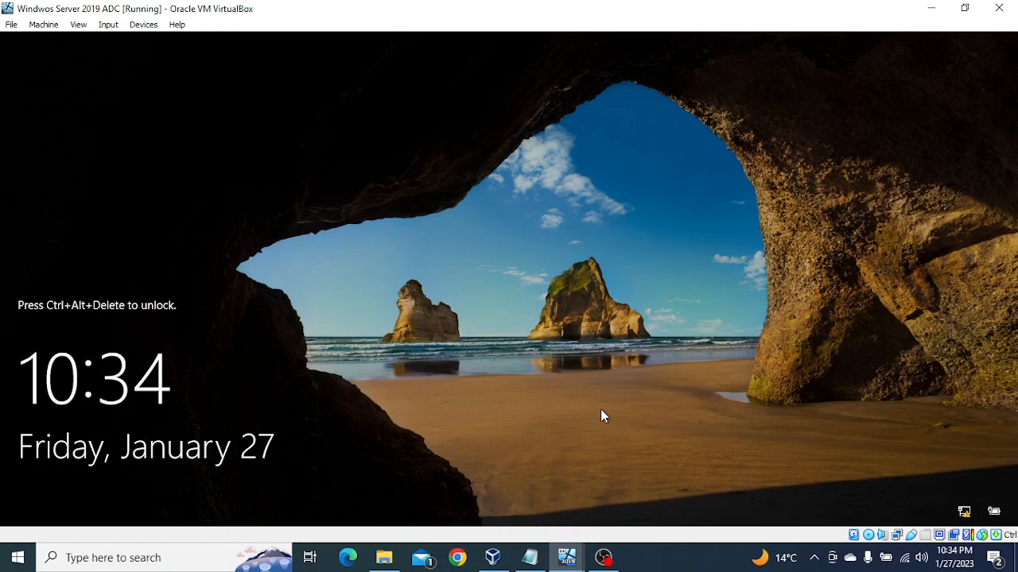
key(ctrl+alt+Delete)
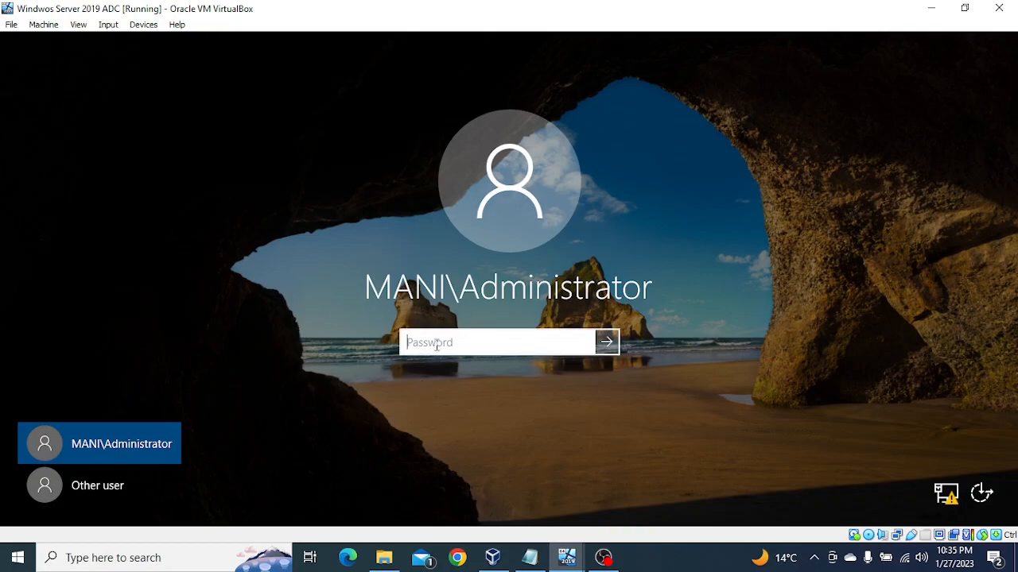
Try to sign in to the MANI\Administrator account with a password.
text(••••••••••••)
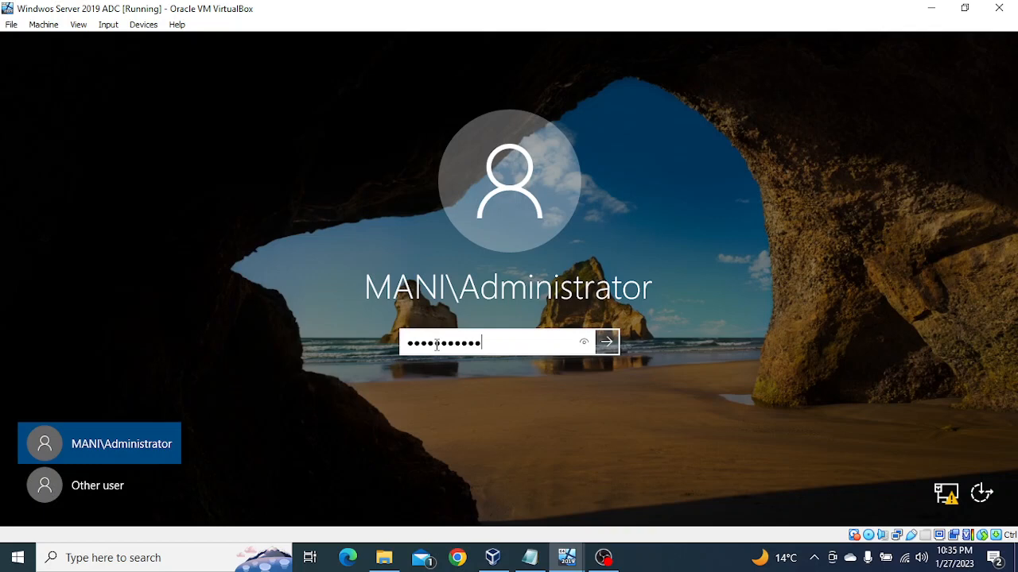
key(Return)
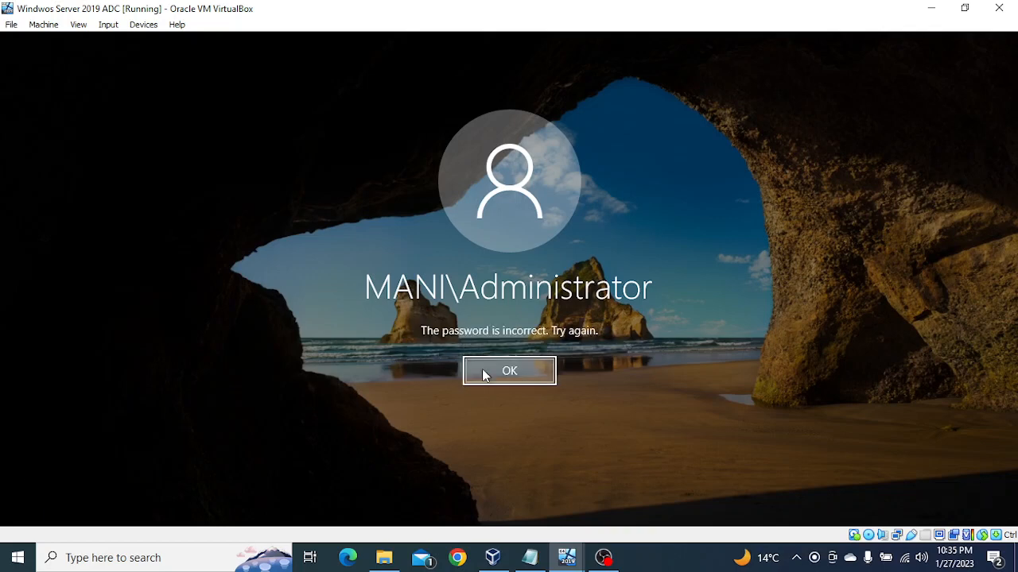
click(485, 373)
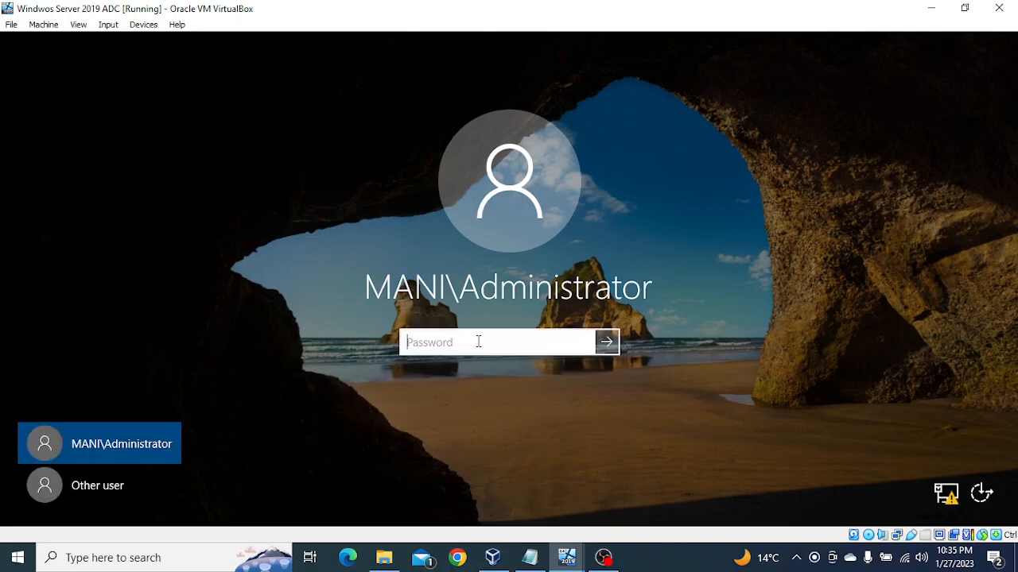
Re-enter the account password and sign in to the server as MANI\Administrator.
text(••••••••••)
key(Return)
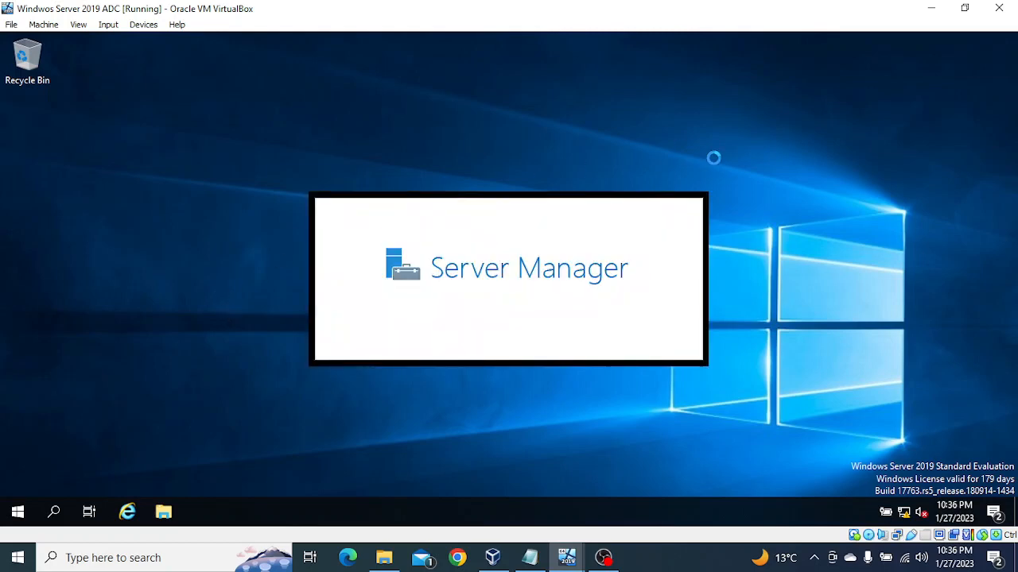
right_click(435, 185)
click(485, 231)
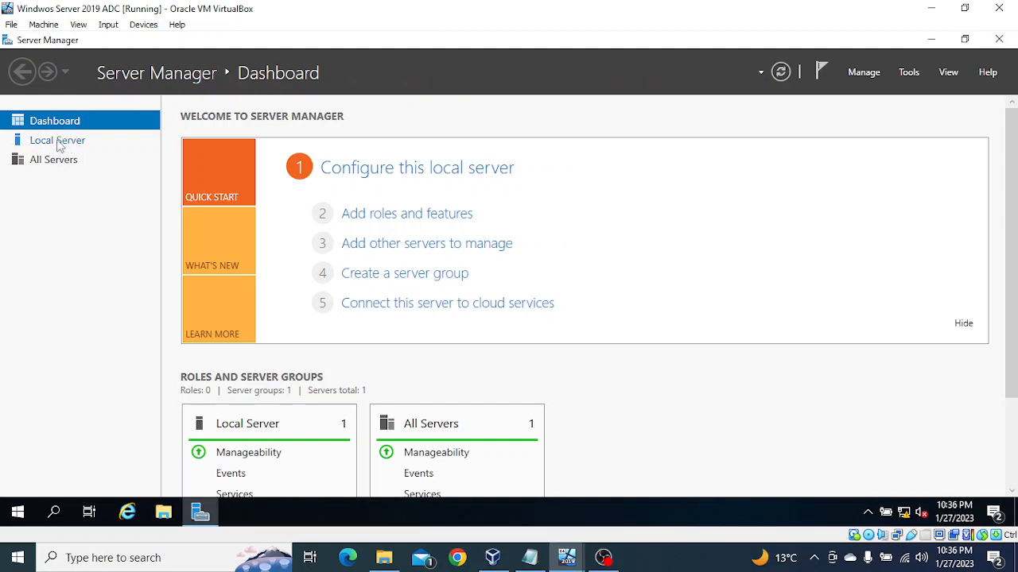
Check the local server's properties and view the Users container of mani.tripathi.com in Active Directory Users and Computers.
click(60, 145)
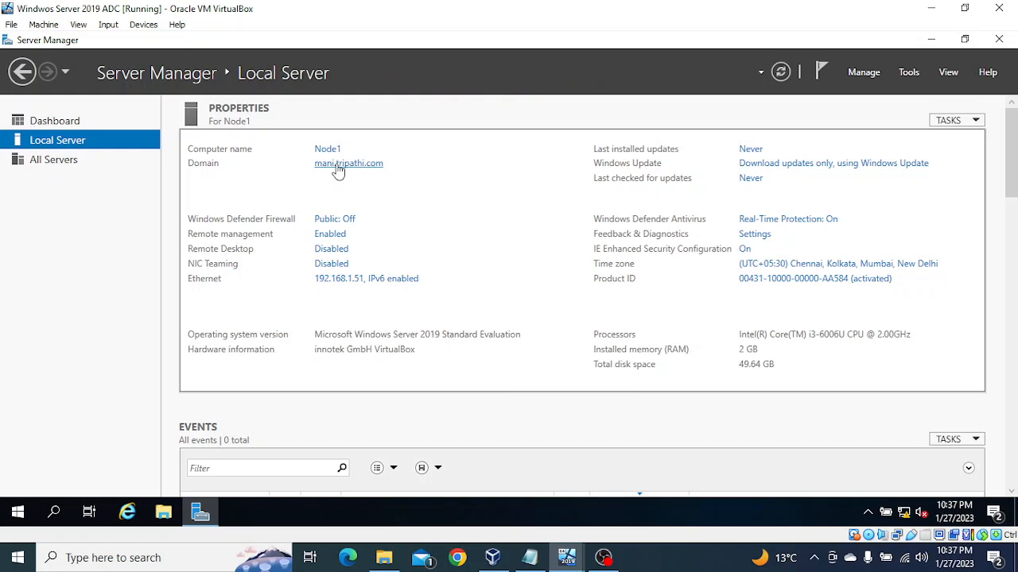
click(908, 72)
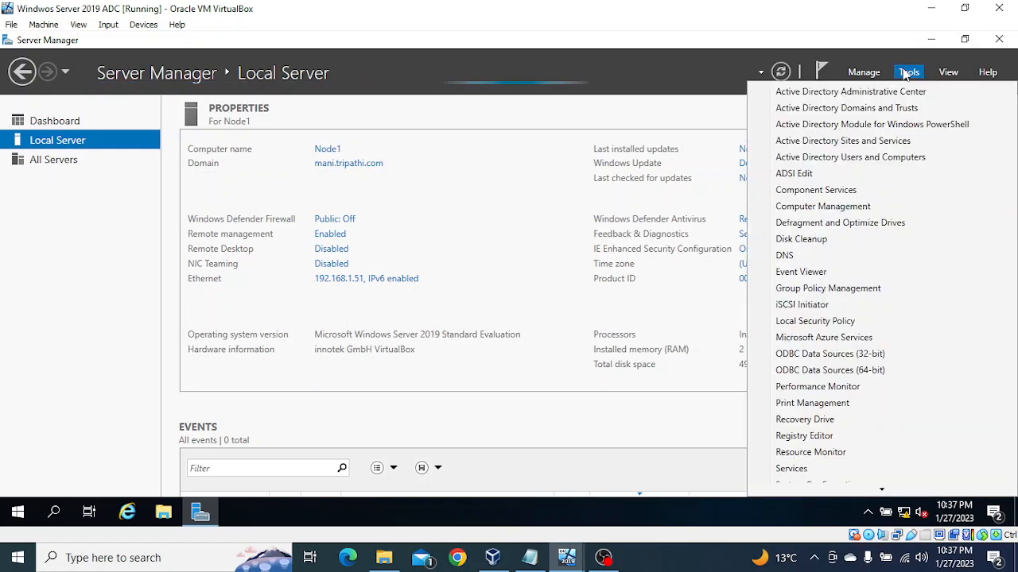
click(873, 157)
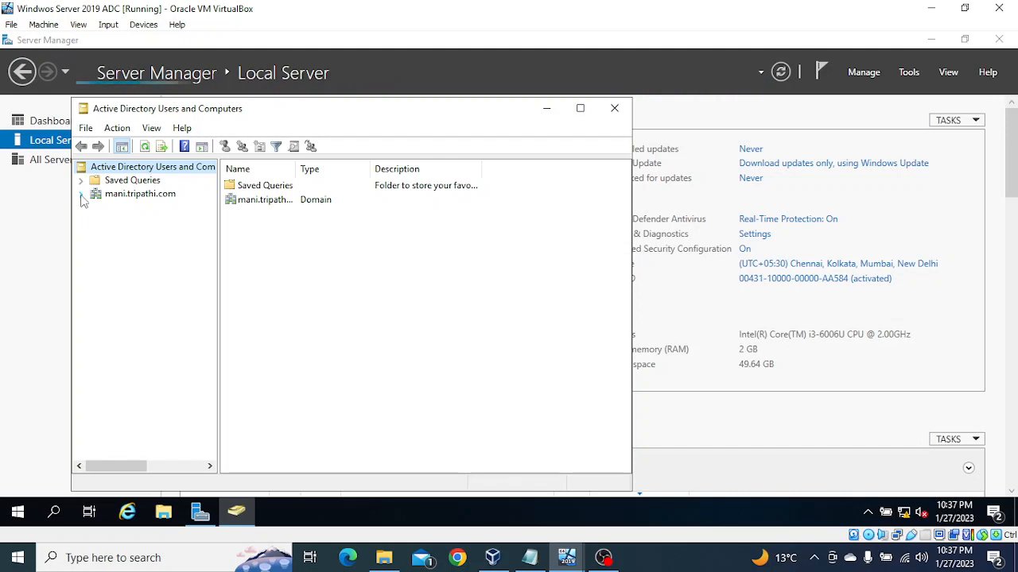
click(82, 196)
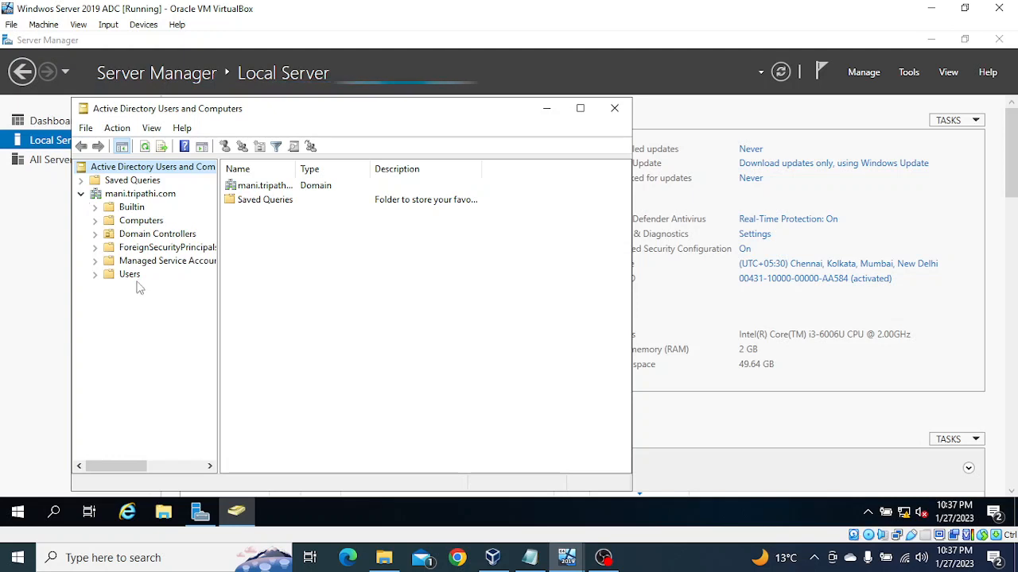
click(121, 276)
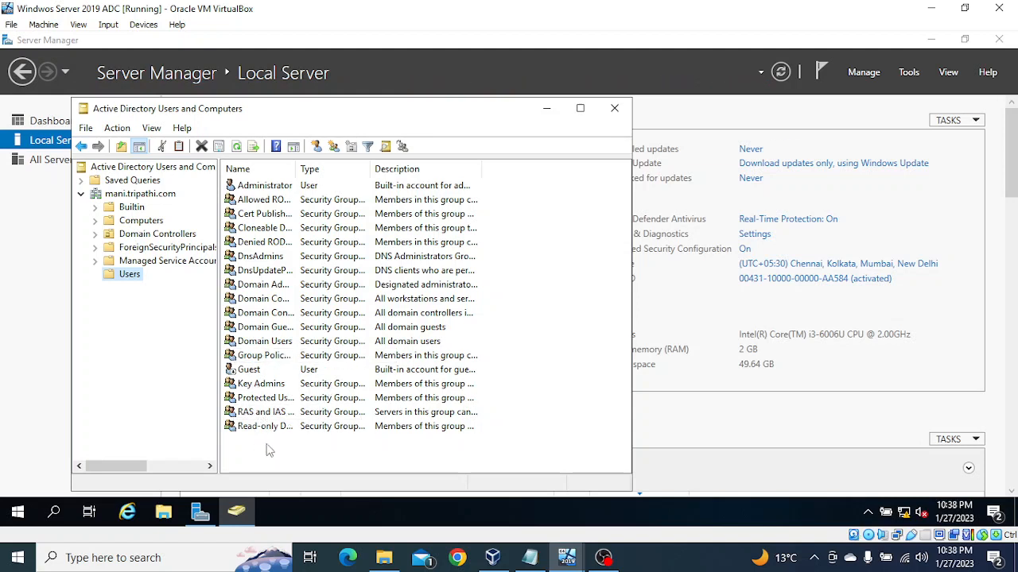
Start a new user object in the Users container of mani.tripathi.com and enter the user's first name.
right_click(560, 218)
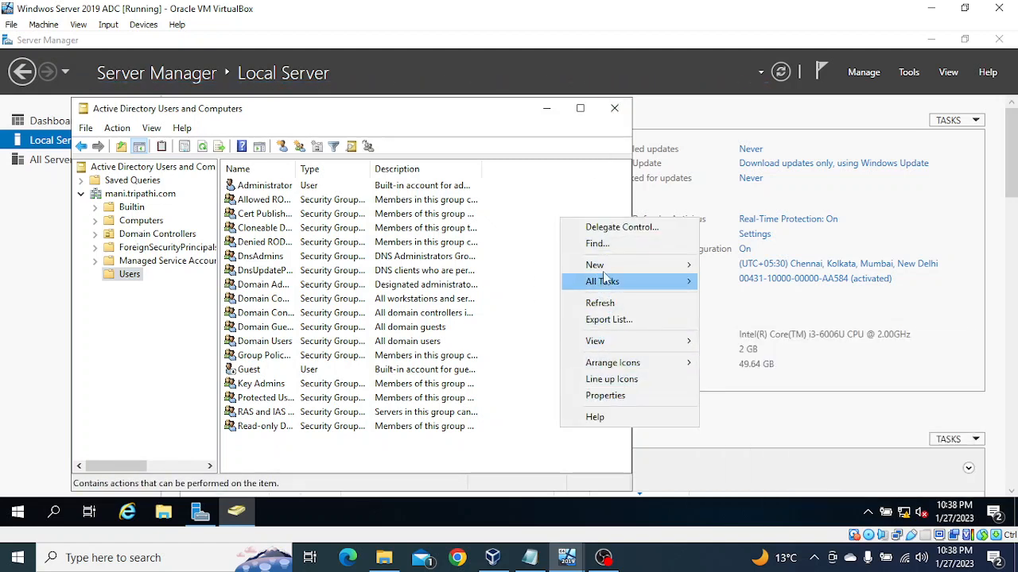
mouse_move(606, 269)
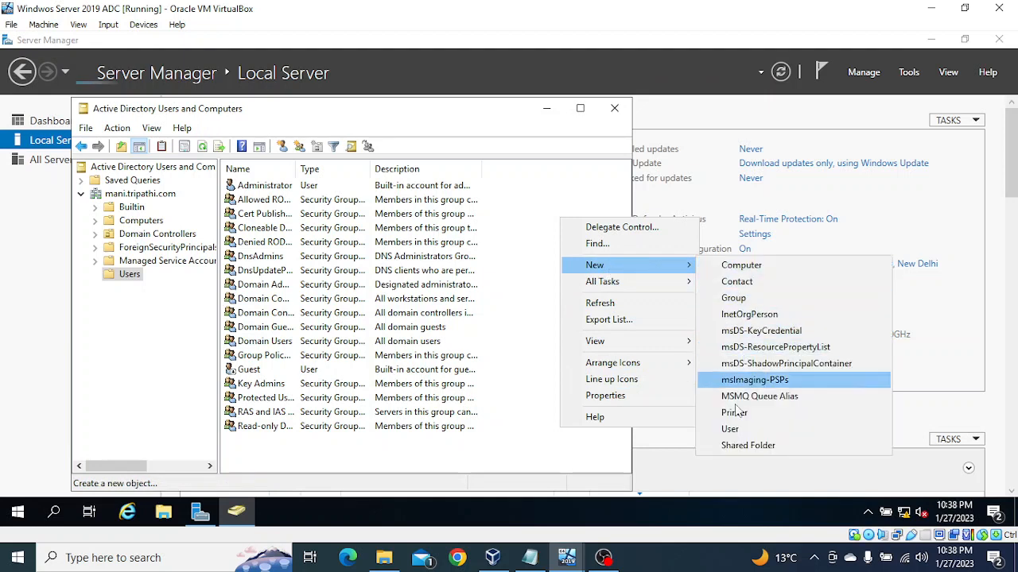
click(729, 429)
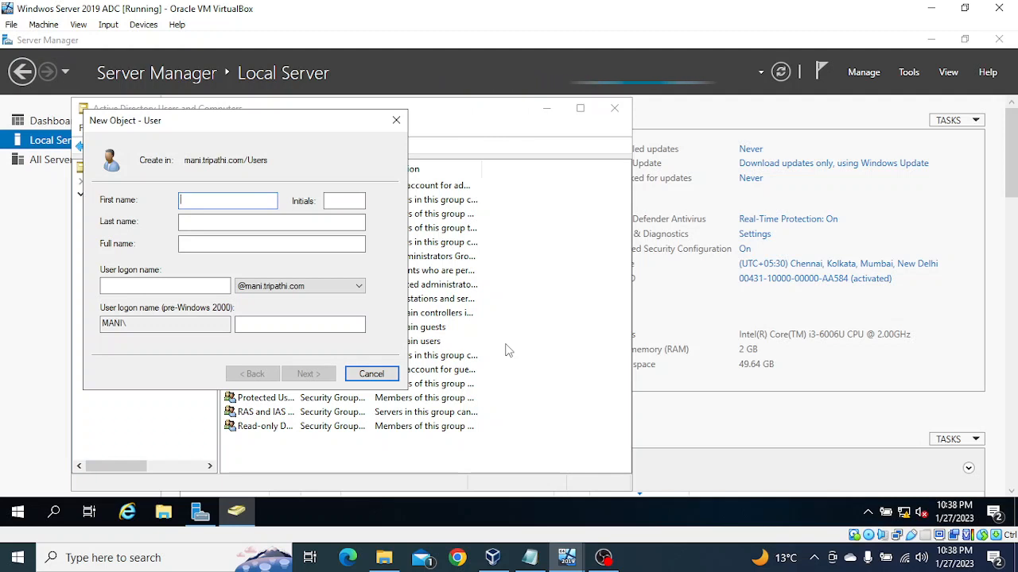
text(S)
key(BackSpace)
text(su)
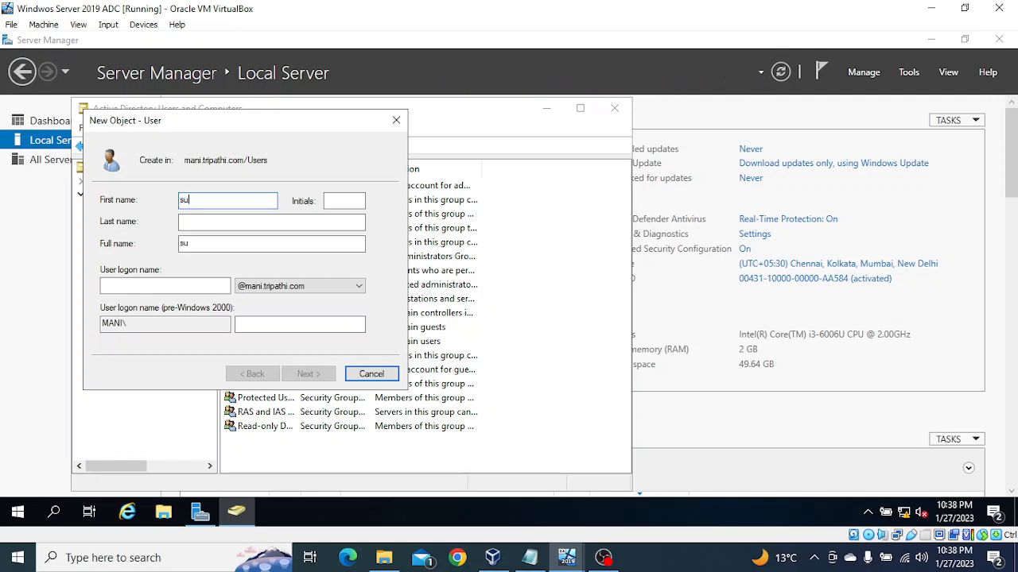
text(shil)
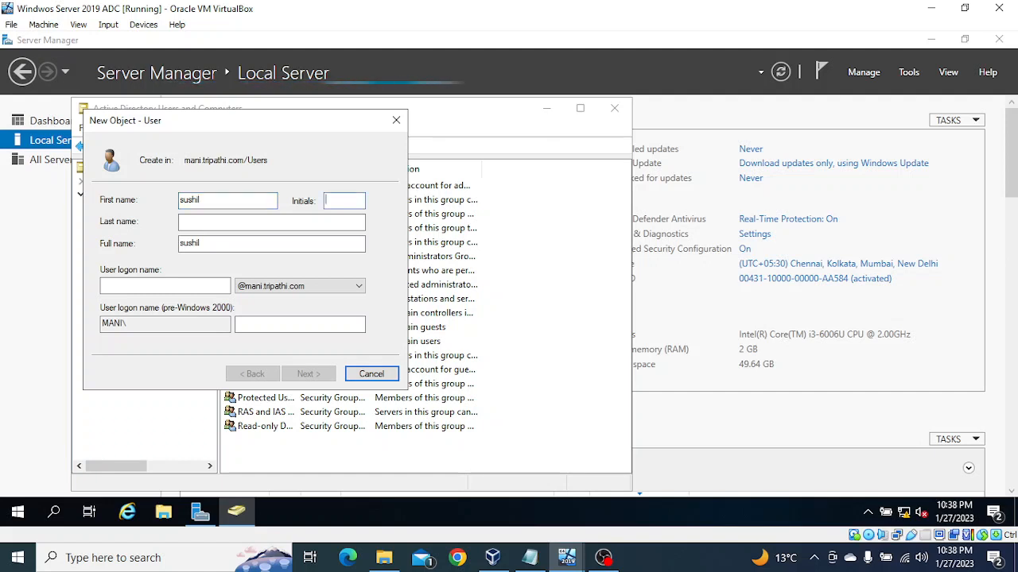
key(Tab)
key(Tab)
key(Tab)
key(Tab)
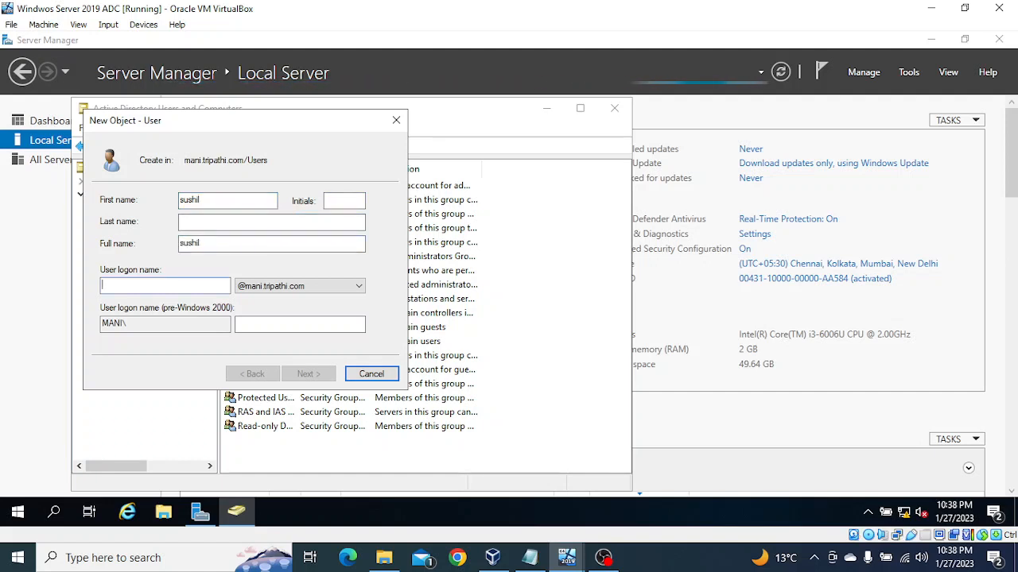
text(sushil)
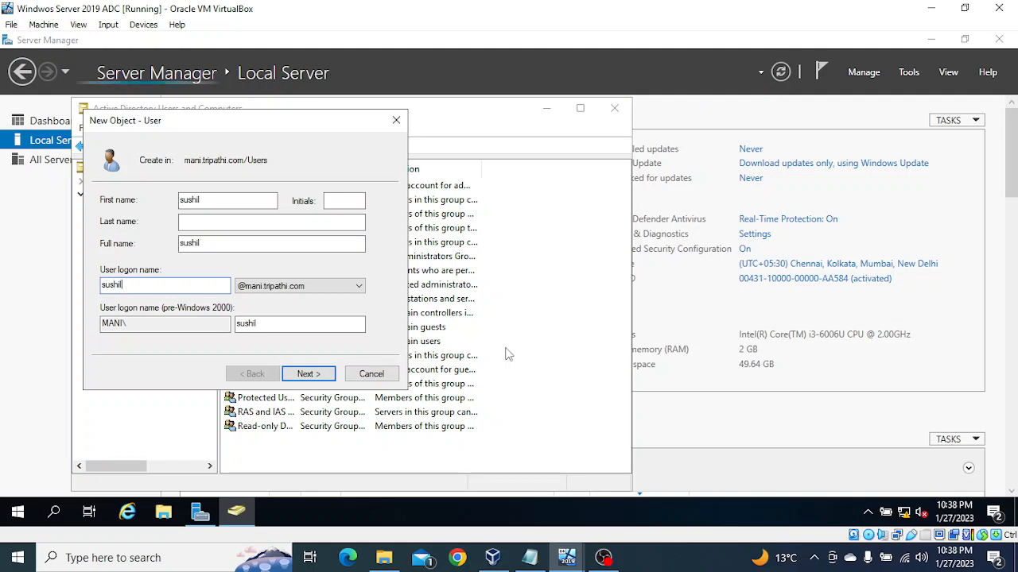
click(308, 374)
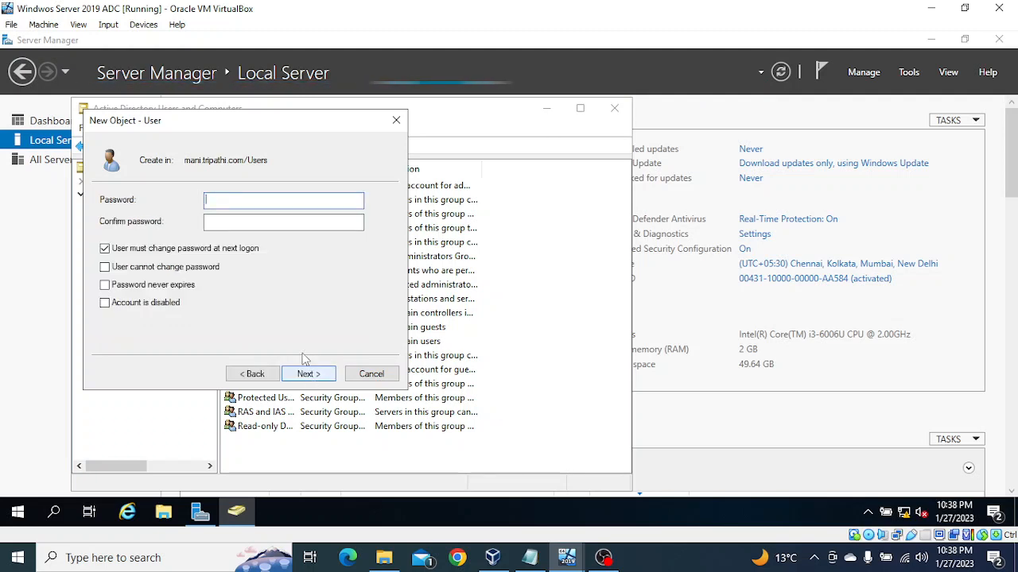
Turn off the forced password change, enable "User cannot change password", enter and confirm the account password, and finish creating the user.
click(104, 248)
click(104, 267)
click(236, 202)
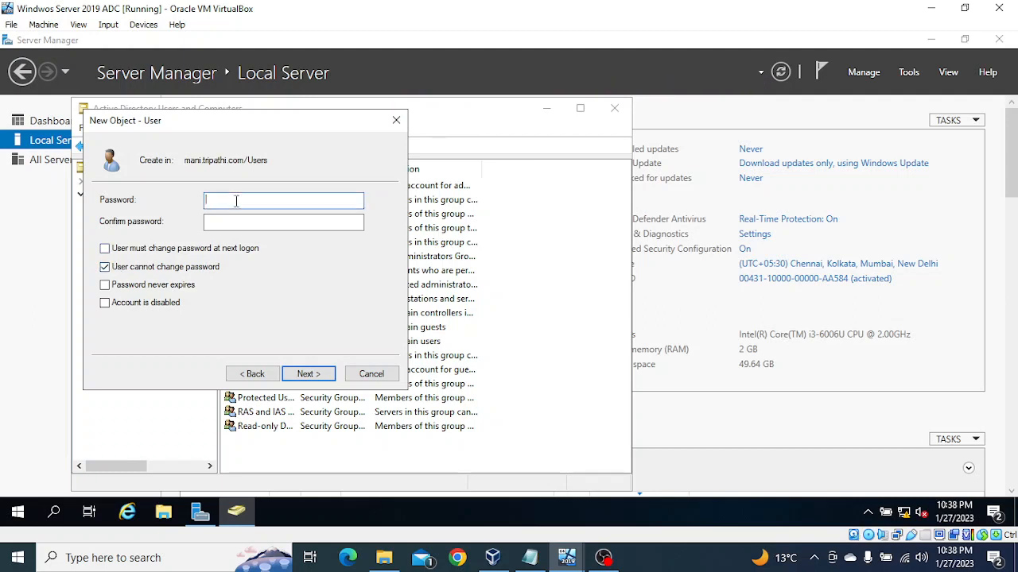
text(•••••••)
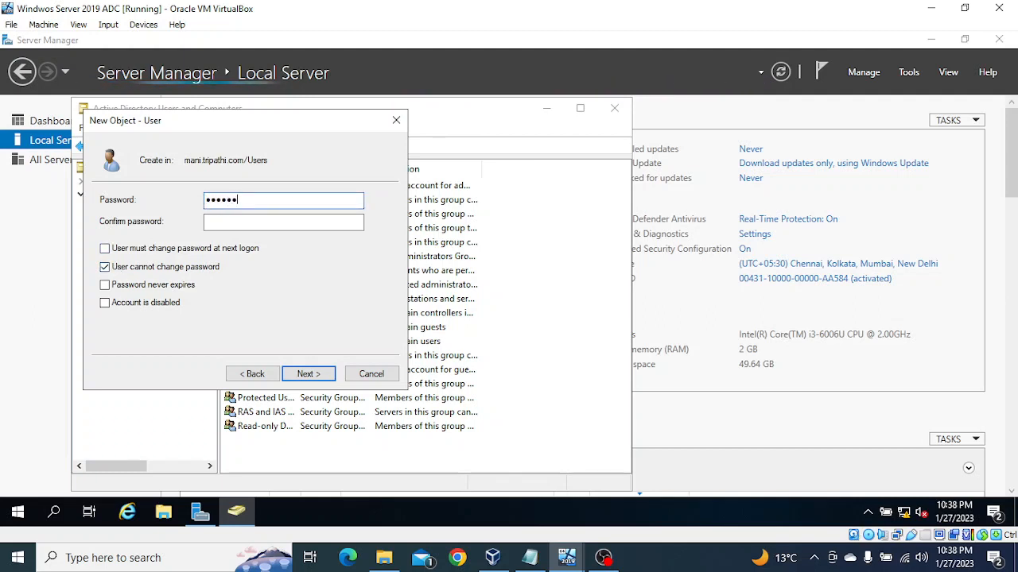
text(••••)
key(Tab)
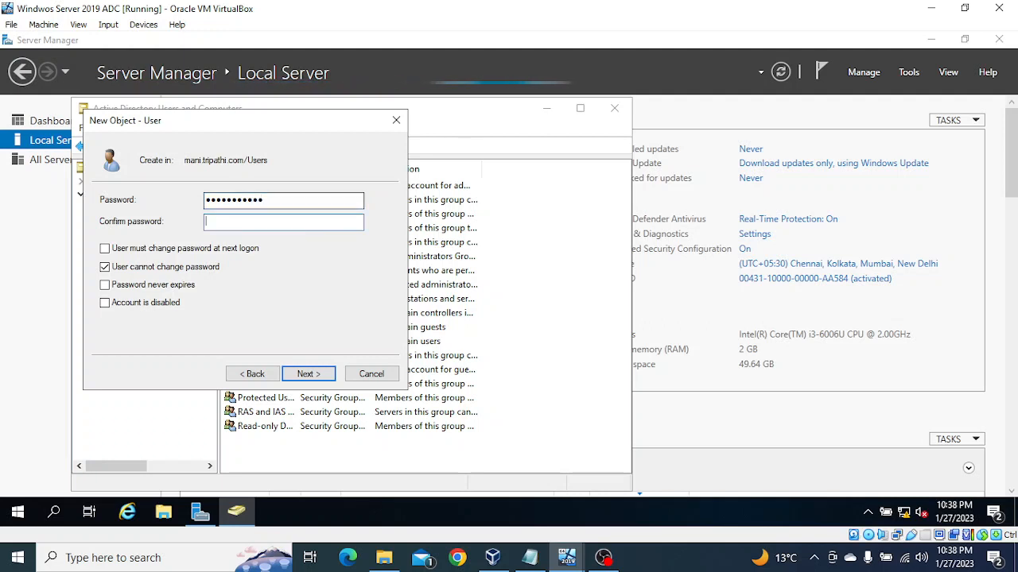
text(•••••)
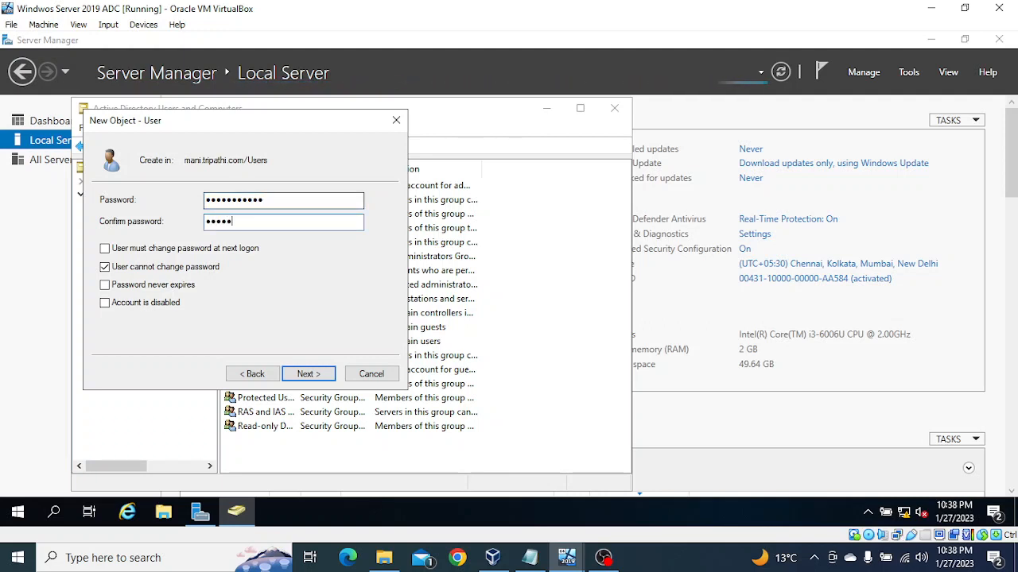
text(••••••)
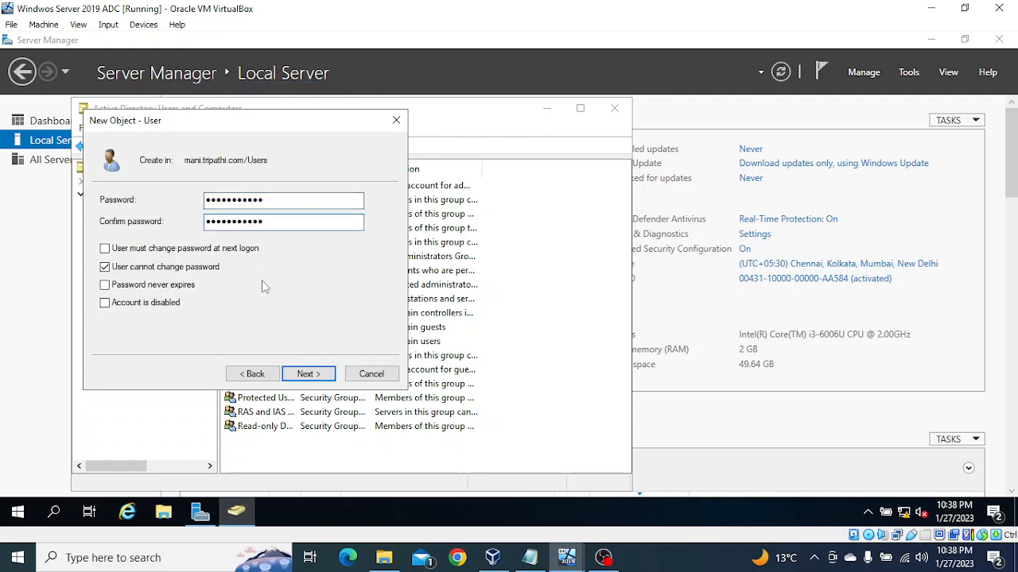
click(307, 375)
click(308, 374)
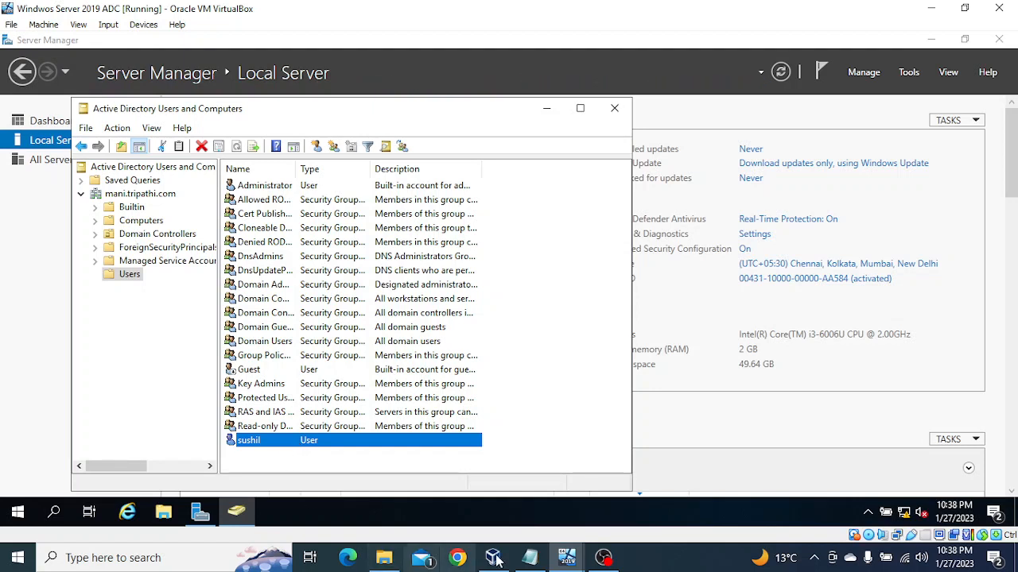
Switch to the windows server 2019 virtual machine and review the Users container of tripathi.com in Active Directory Users and Computers.
mouse_move(567, 557)
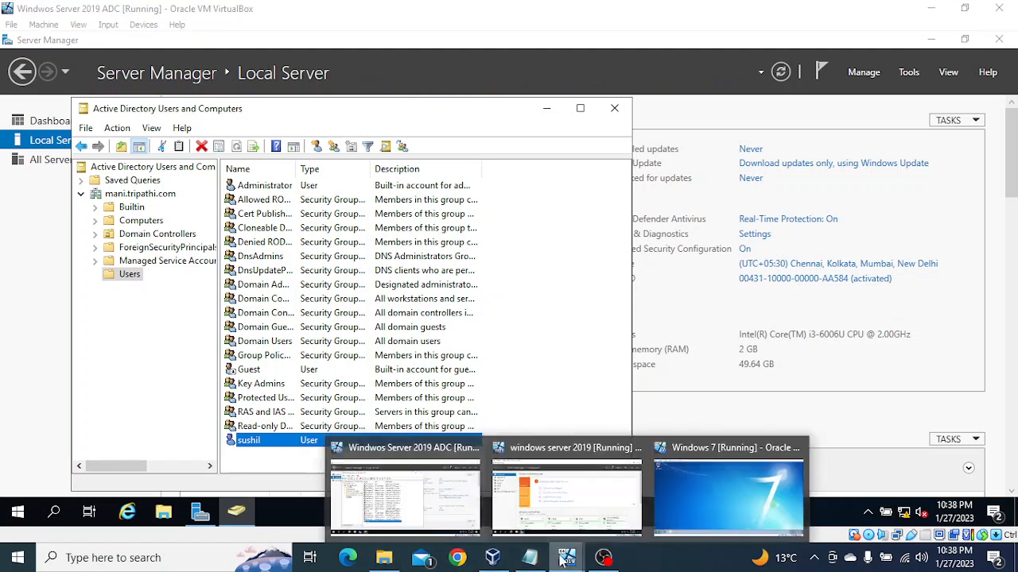
click(546, 509)
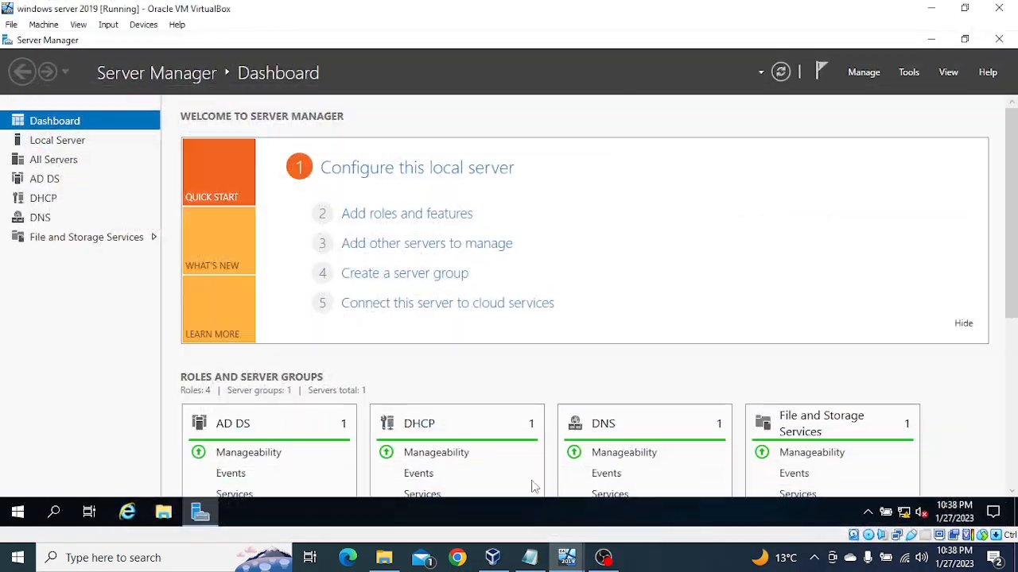
click(908, 70)
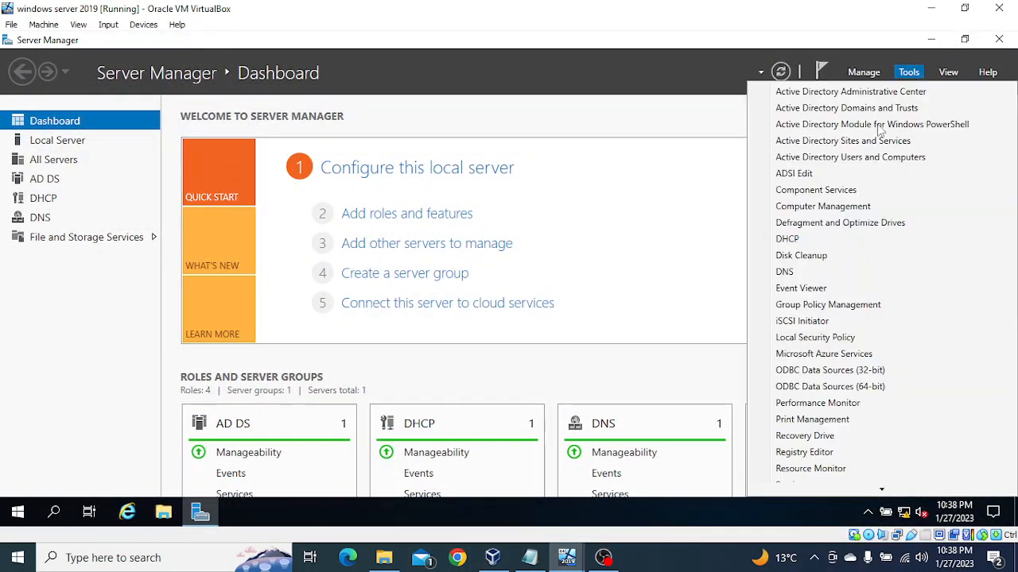
click(849, 158)
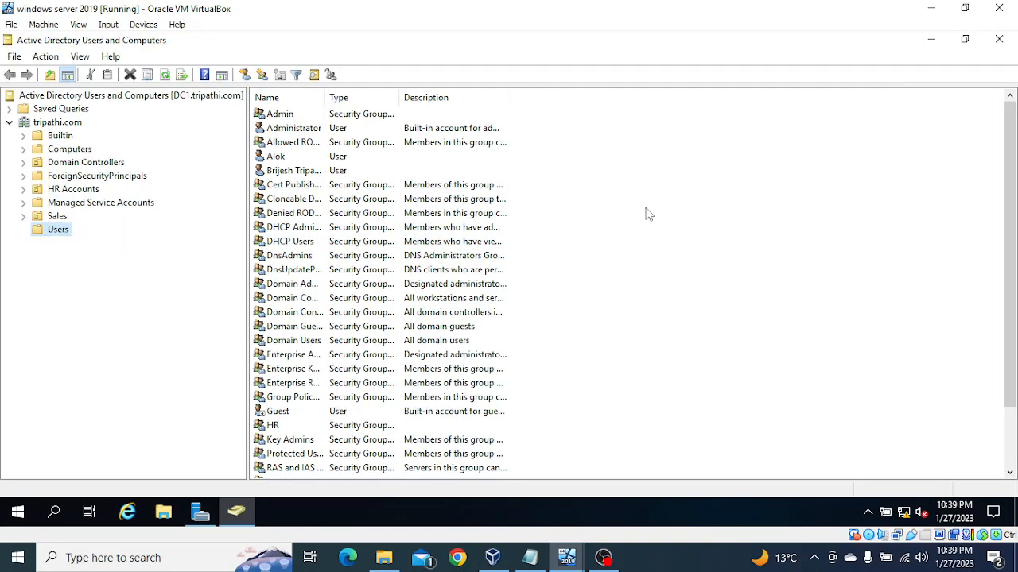
scroll(651, 235, down, 2)
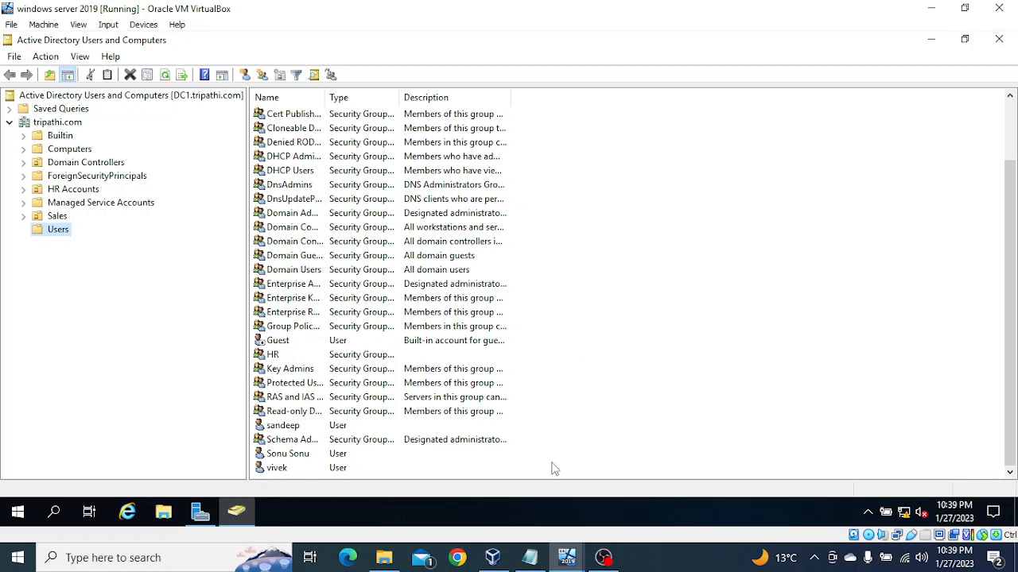
Switch to the Windows 7 virtual machine and dismiss the Windows System Assessment Tool error.
mouse_move(574, 561)
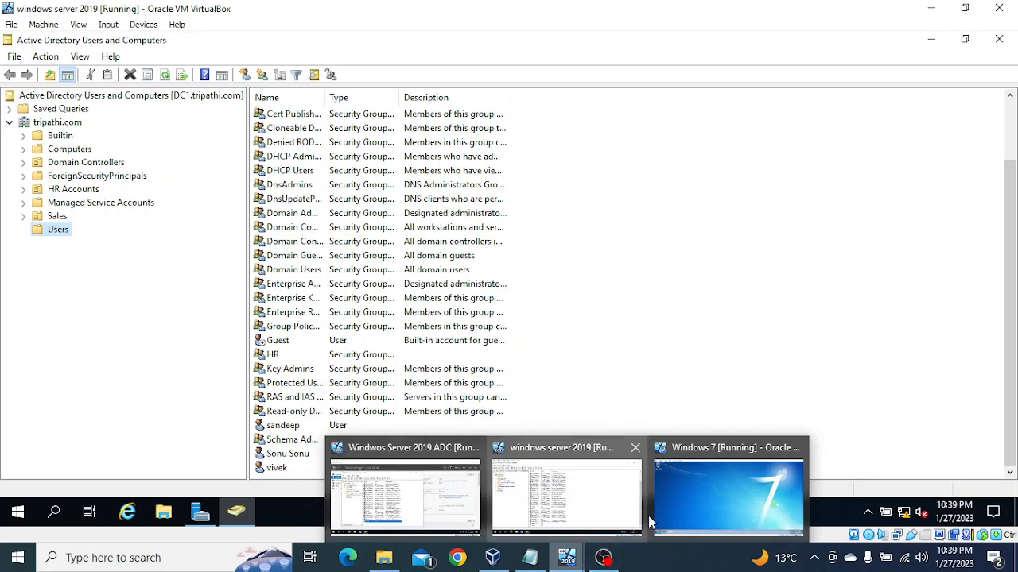
click(695, 501)
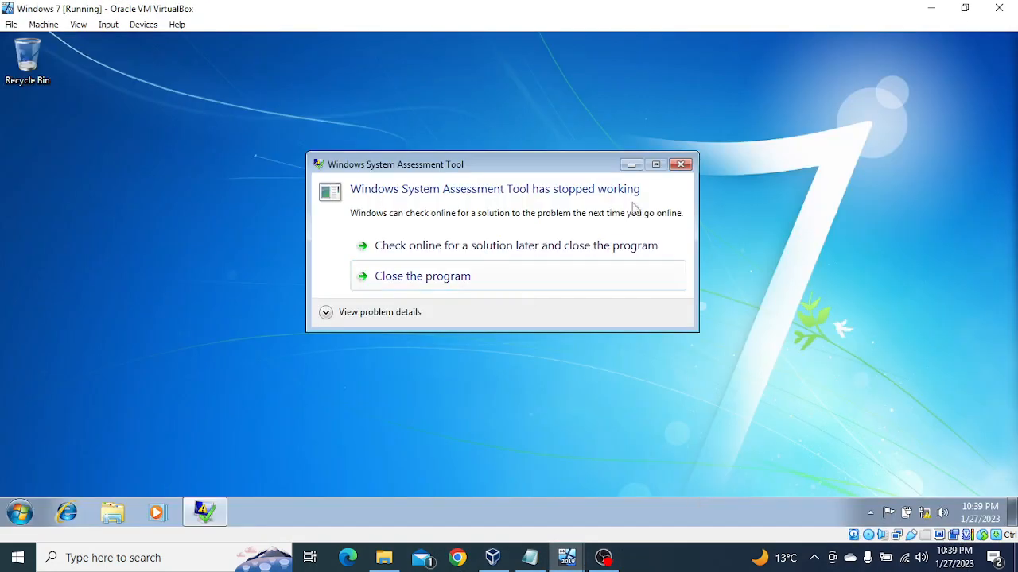
click(680, 163)
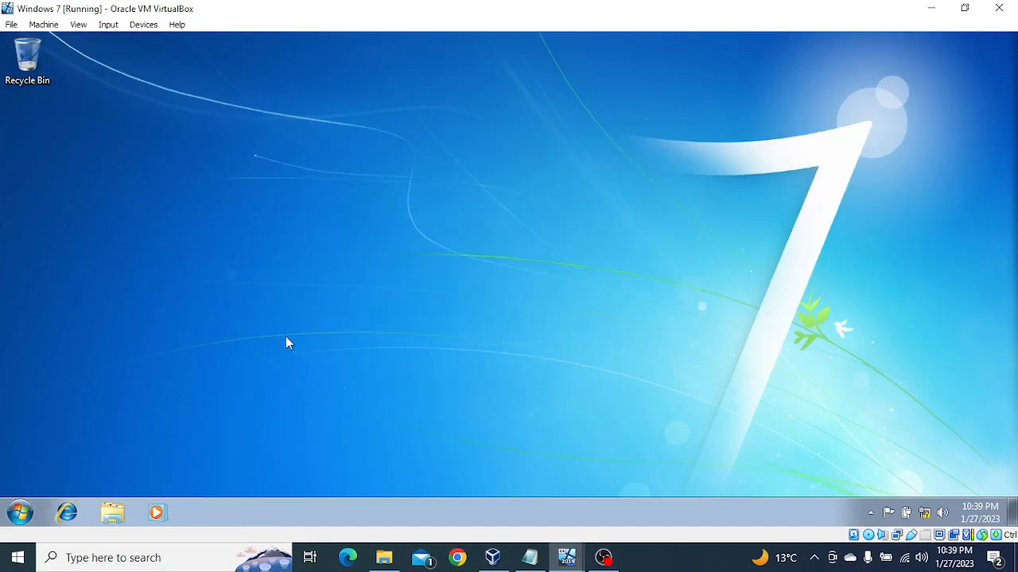
click(21, 514)
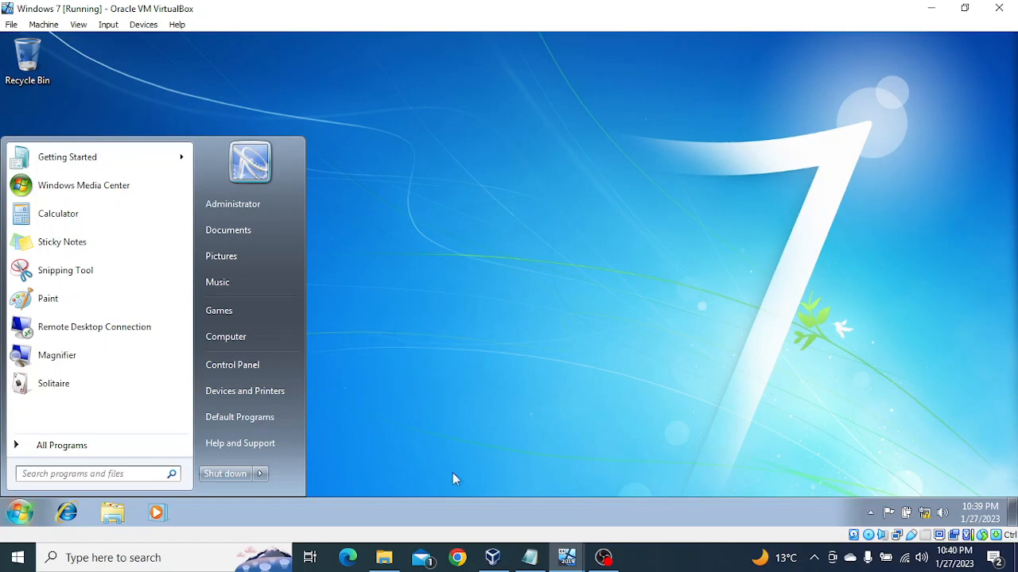
click(700, 432)
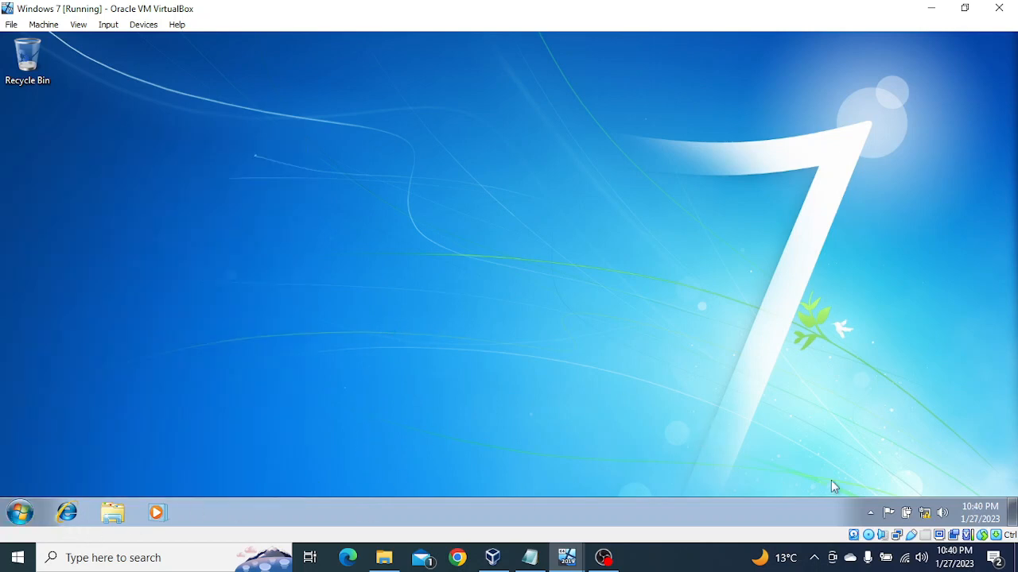
Open the Internet Protocol Version 4 (TCP/IPv4) properties of the Windows 7 client's Local Area Connection.
click(923, 515)
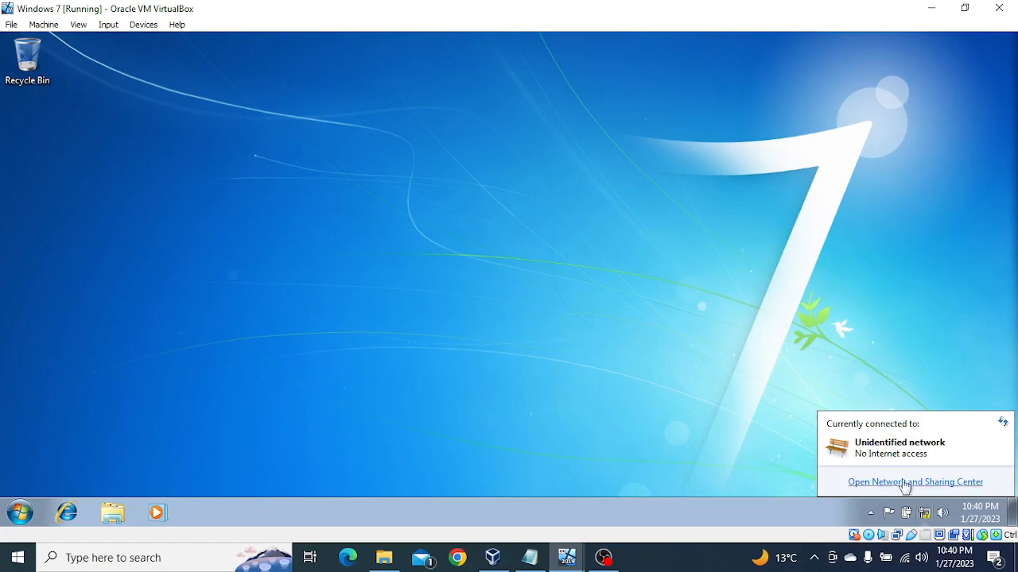
click(901, 483)
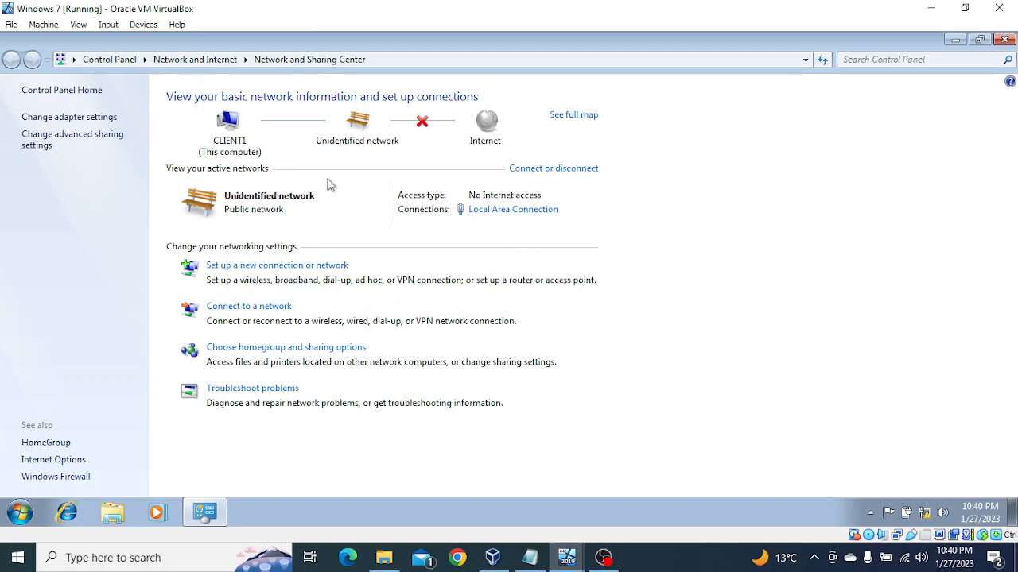
click(96, 118)
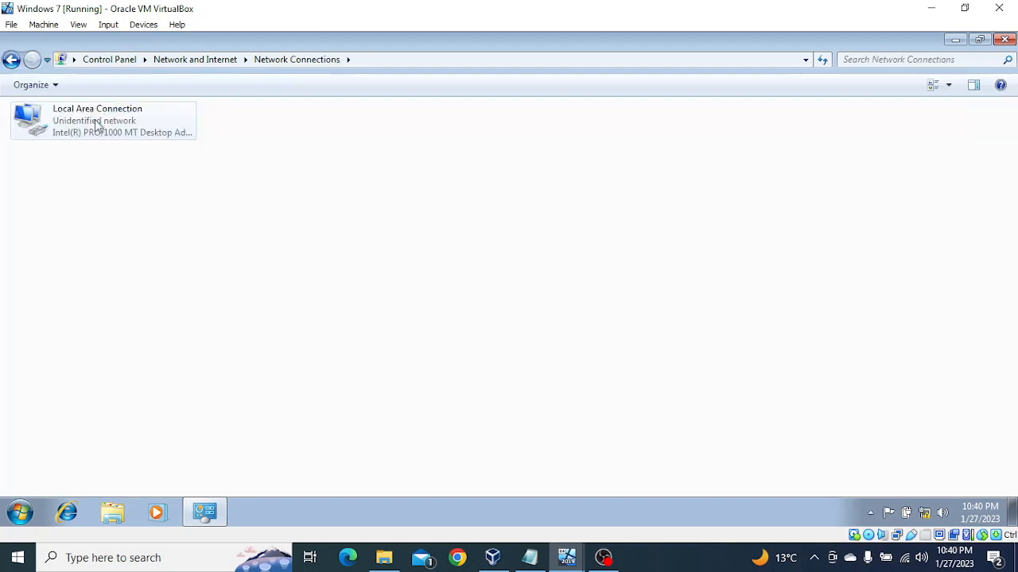
right_click(96, 130)
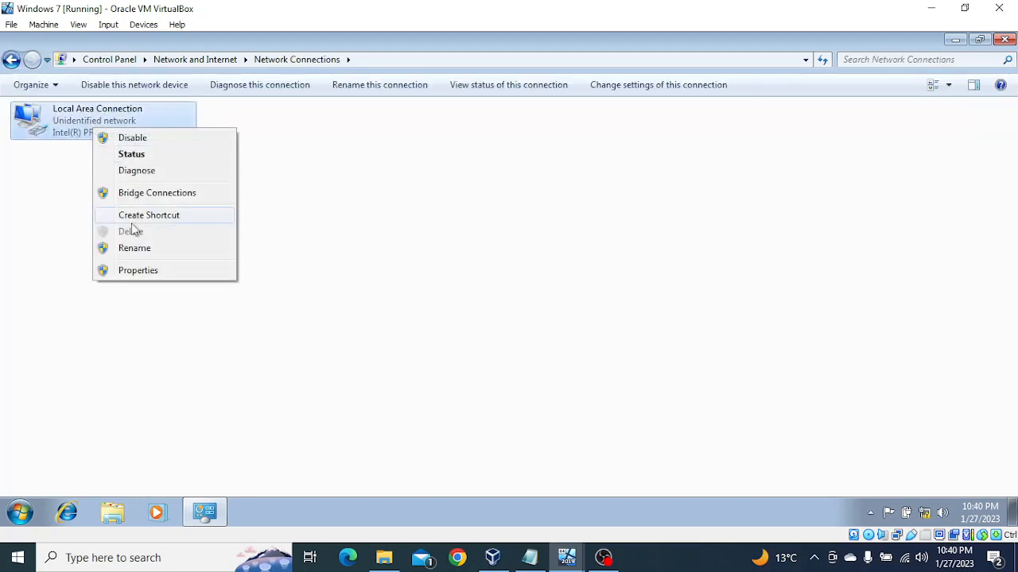
click(140, 270)
click(180, 269)
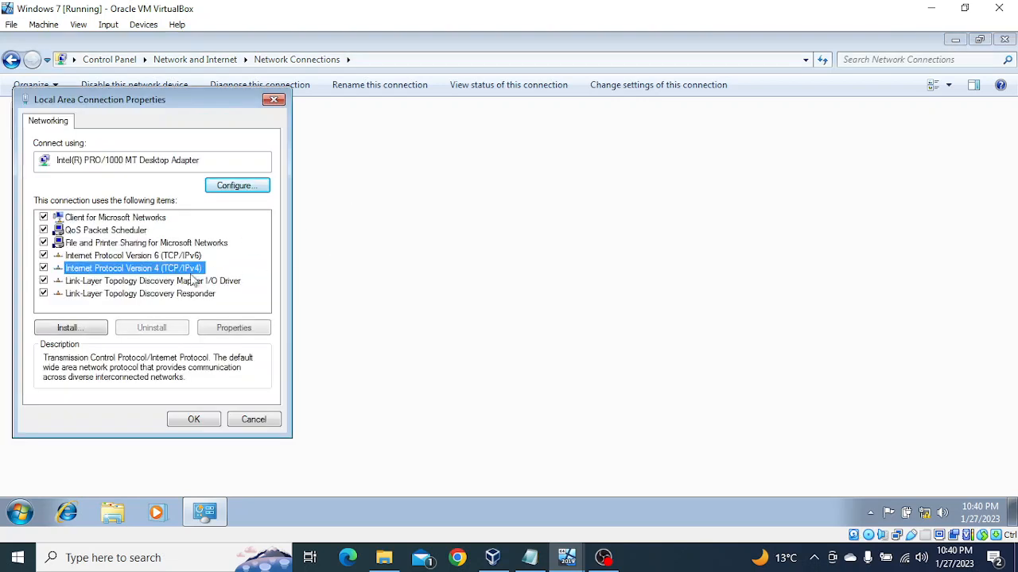
click(230, 329)
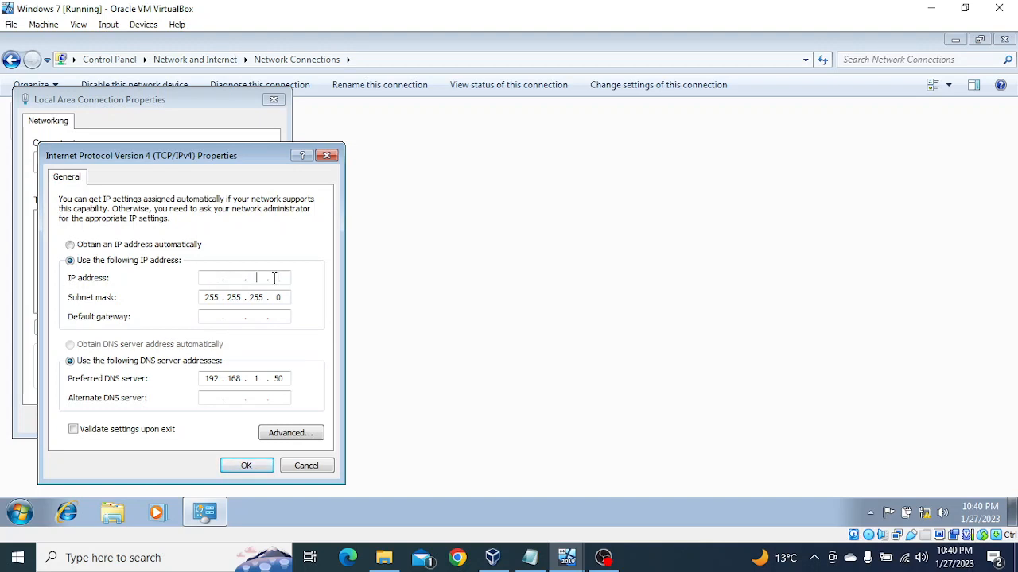
Enter the client's static IP address, set the alternate DNS server to 192.168.1.51, and save the connection settings.
click(213, 278)
text(192)
click(289, 381)
click(210, 399)
text(192 . 168 . 1 . 51)
click(245, 466)
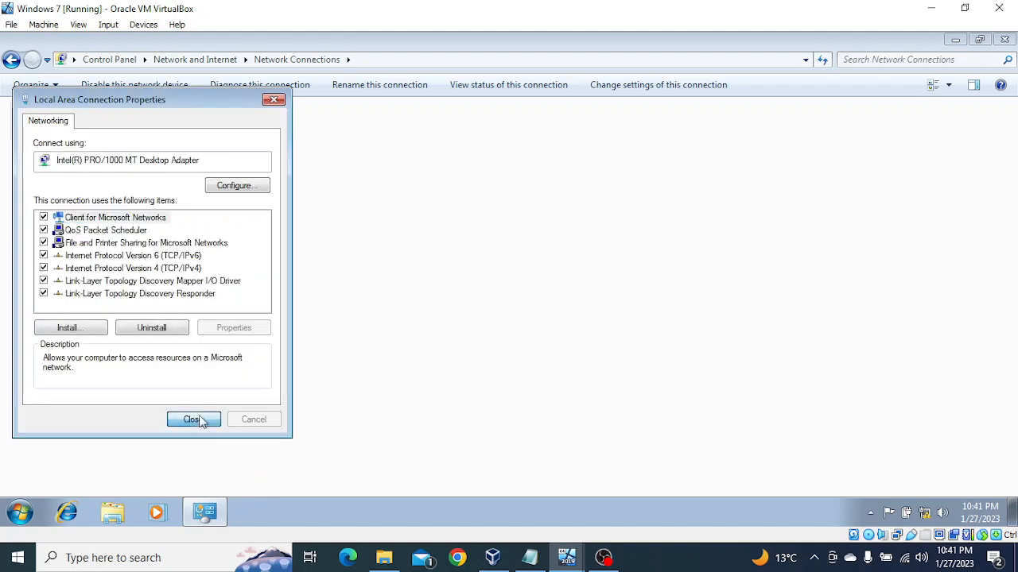
click(198, 419)
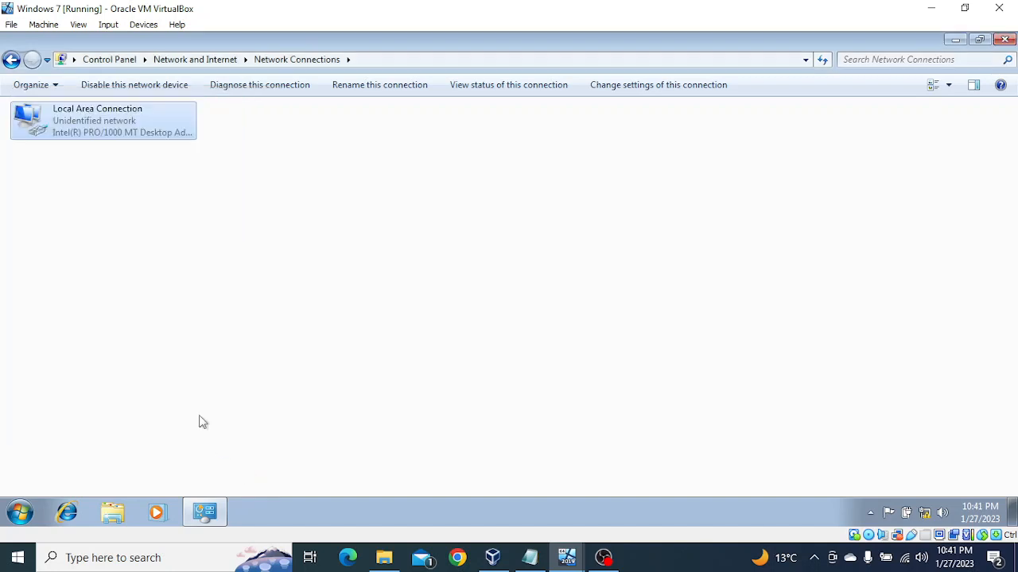
click(1005, 39)
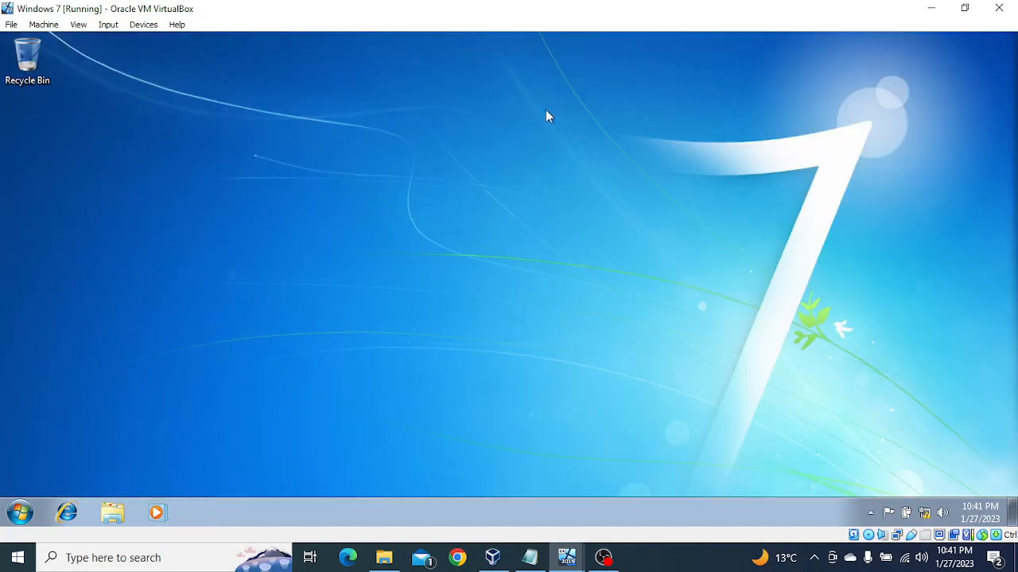
Open the Windows 7 computer's name and domain membership settings from its system properties and choose domain membership.
click(20, 513)
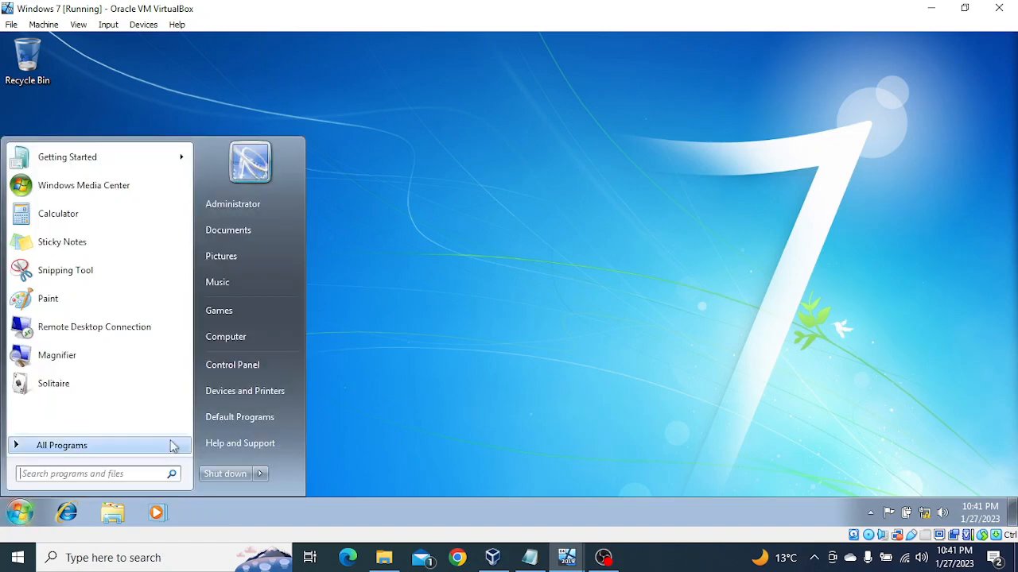
right_click(248, 334)
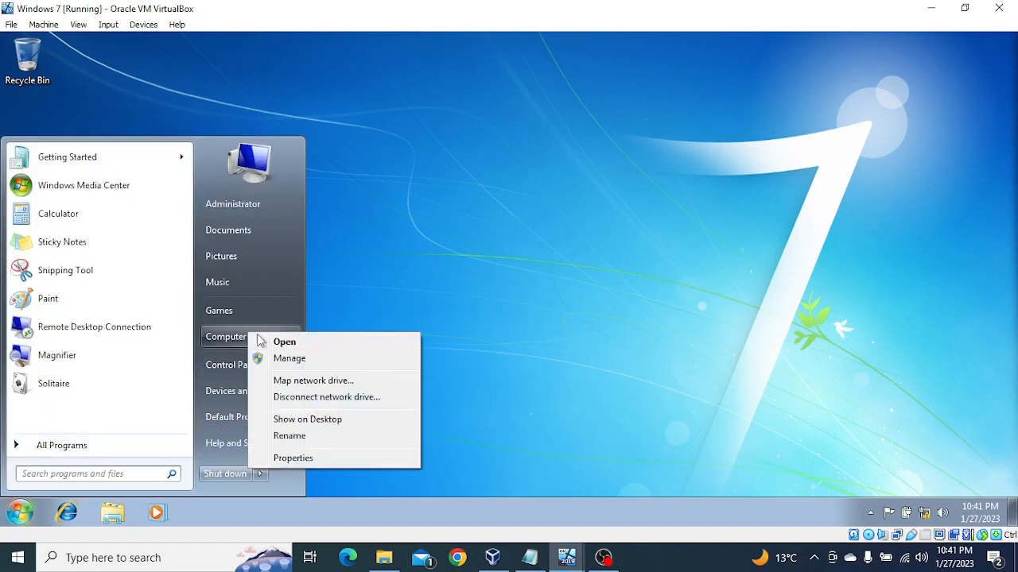
click(306, 458)
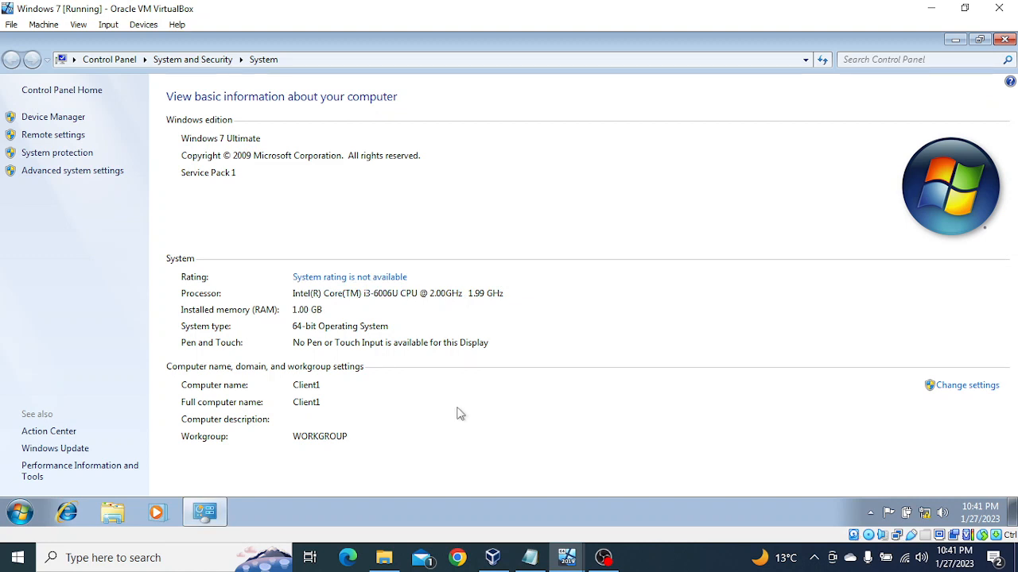
click(951, 395)
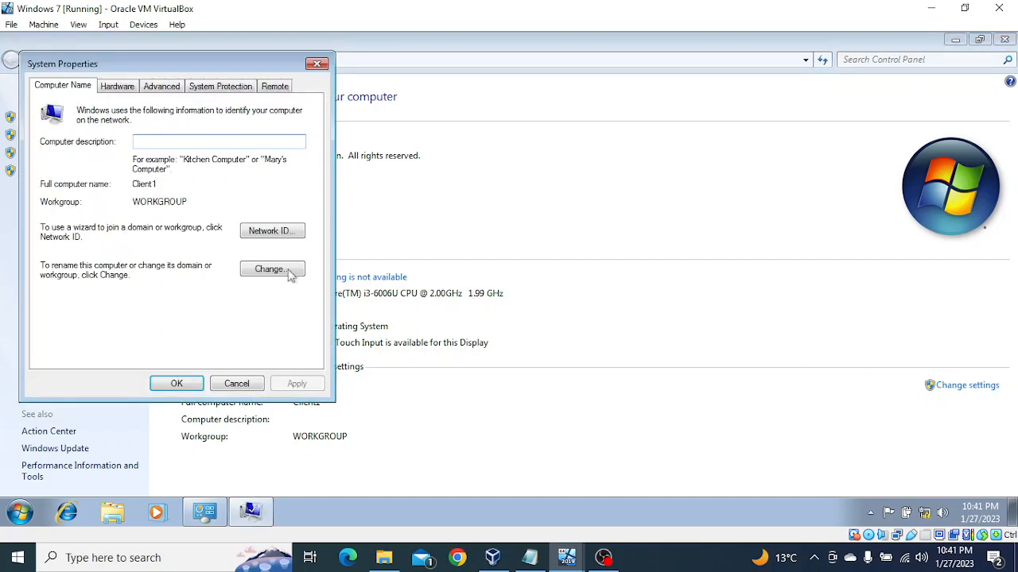
click(284, 272)
click(86, 262)
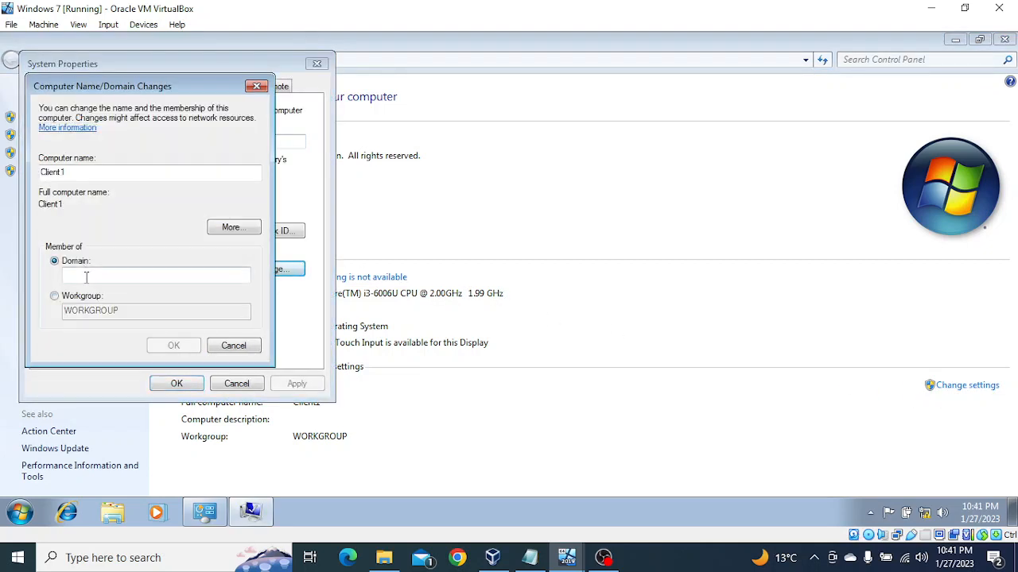
Try to join the computer to the domain tripthi.com and dismiss the resulting message.
text(tripthi.com)
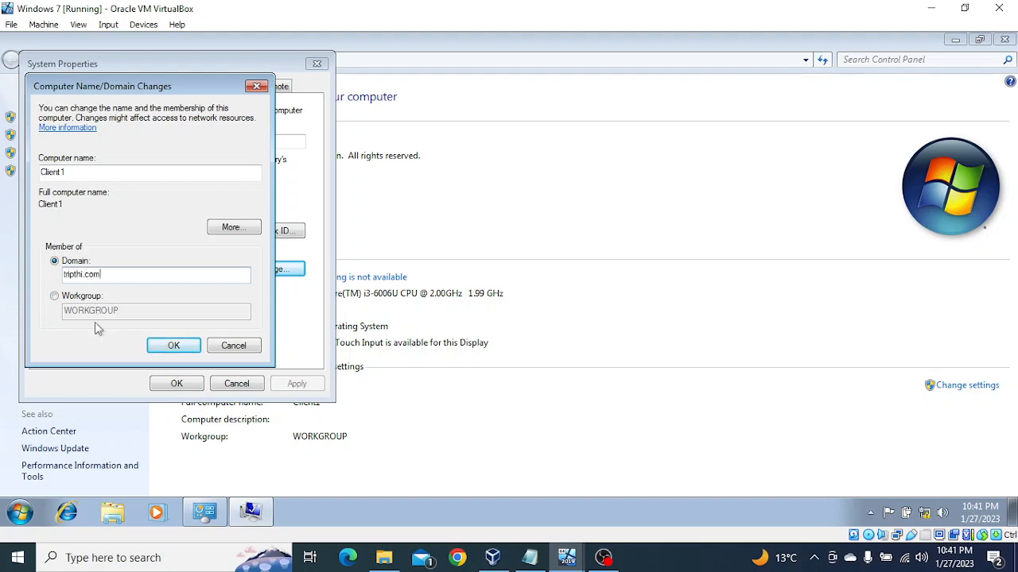
click(167, 353)
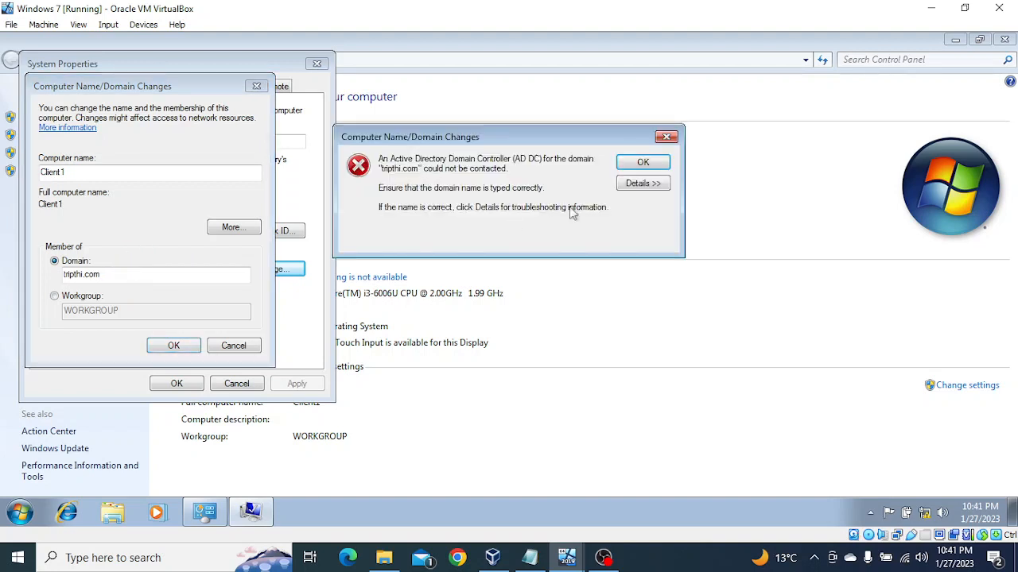
click(667, 138)
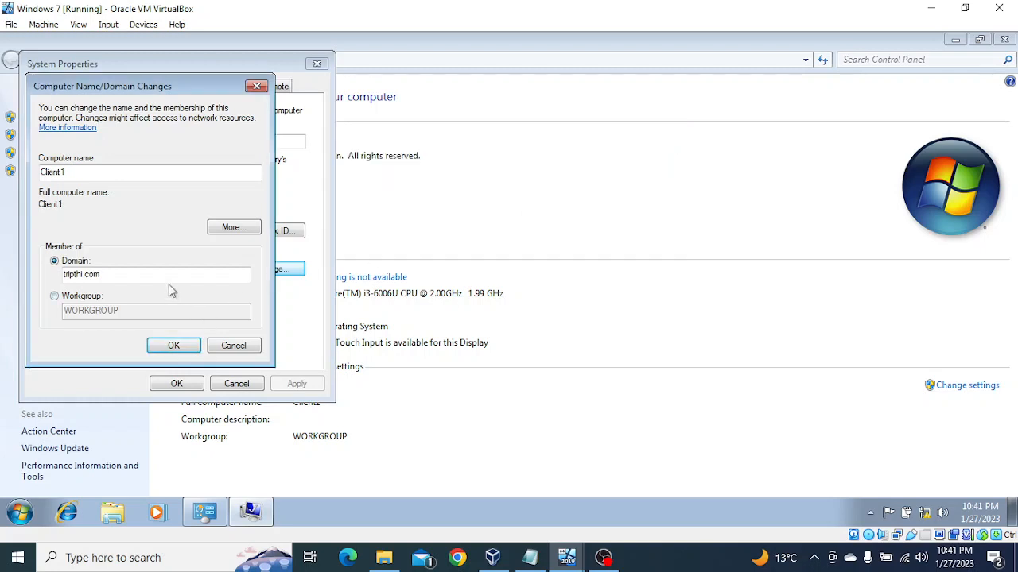
Replace the domain name with tripathi.com and submit the domain membership change.
key(BackSpace)
key(BackSpace)
key(BackSpace)
key(BackSpace)
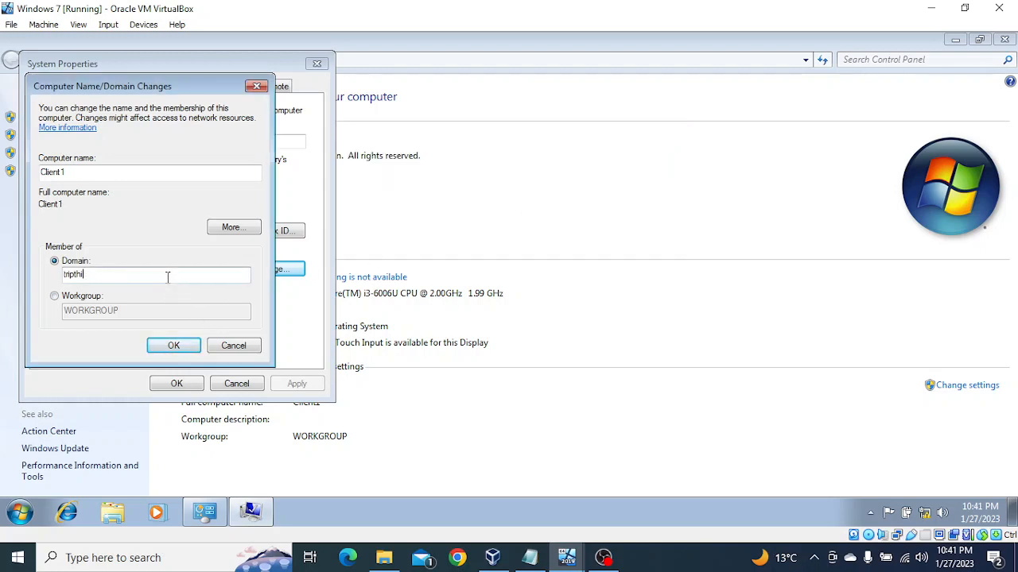
key(BackSpace)
text(tri)
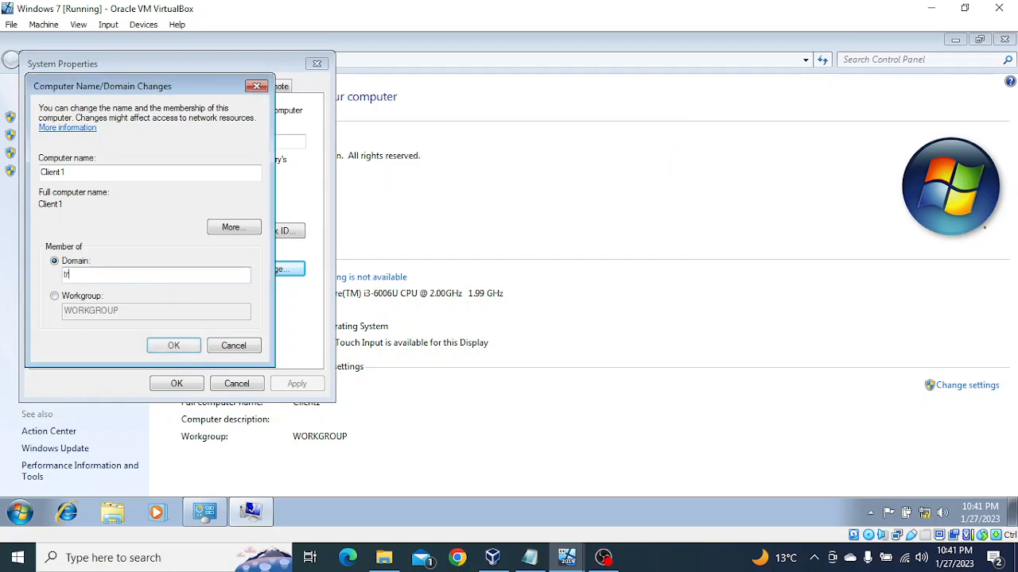
text(pathi.com)
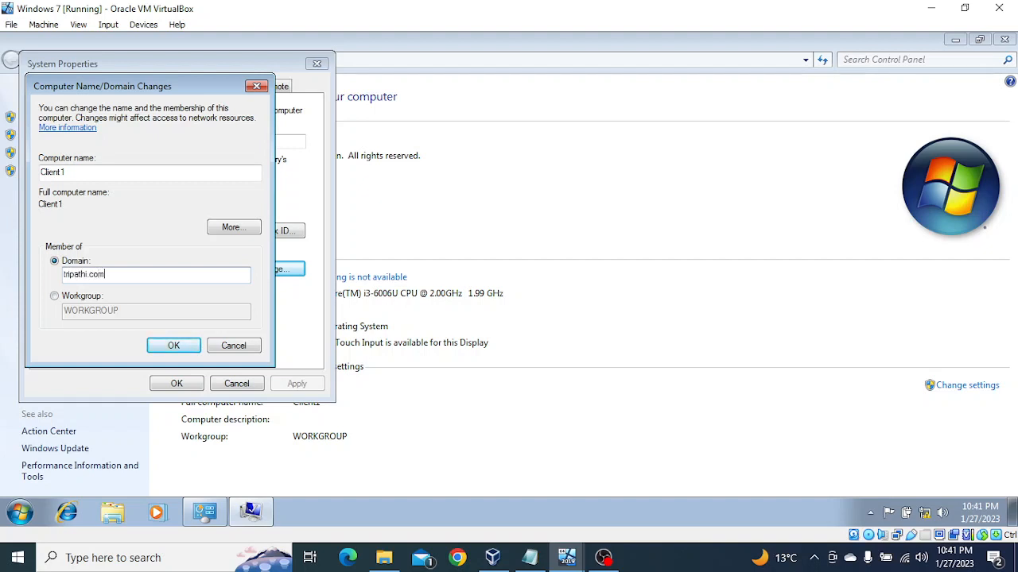
click(175, 345)
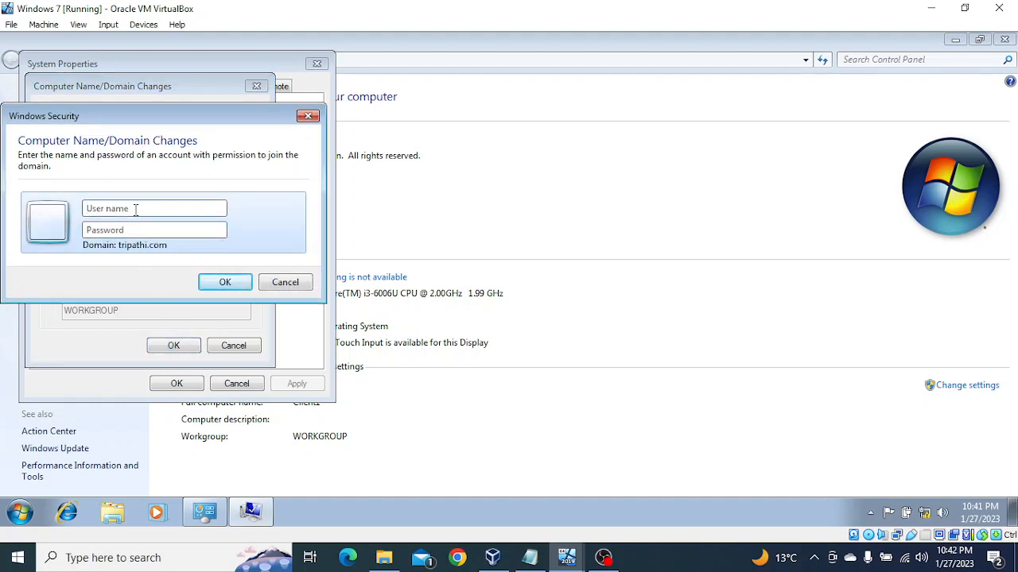
Authorize the domain join with the user name Administrator and the account password, and acknowledge the confirmation message.
text(Administr••)
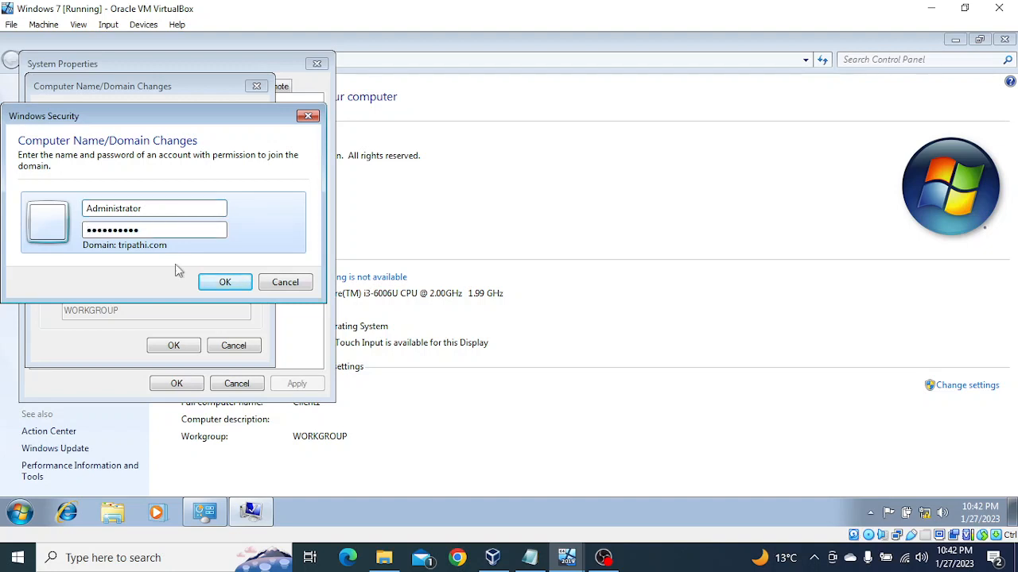
click(210, 283)
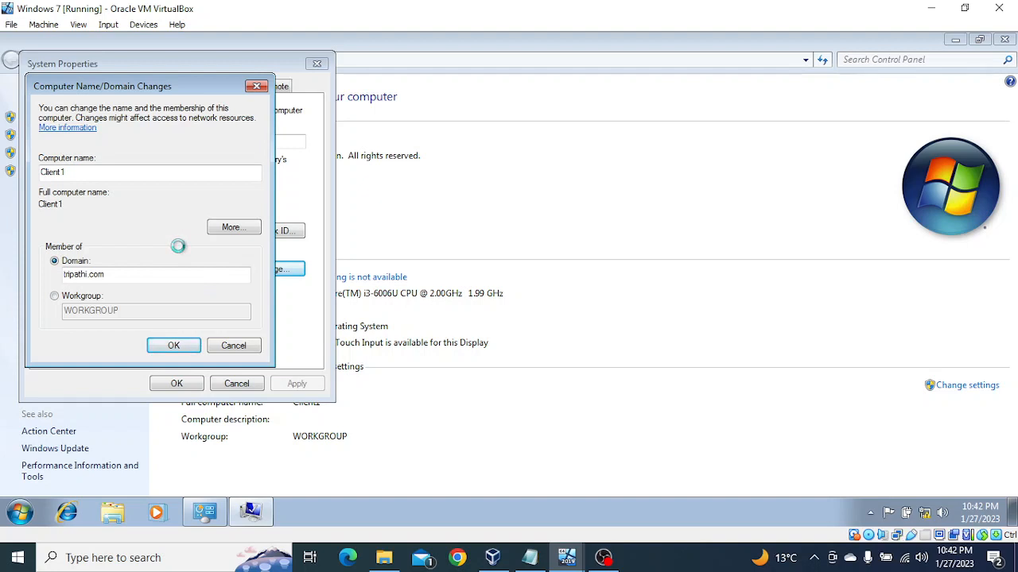
click(589, 326)
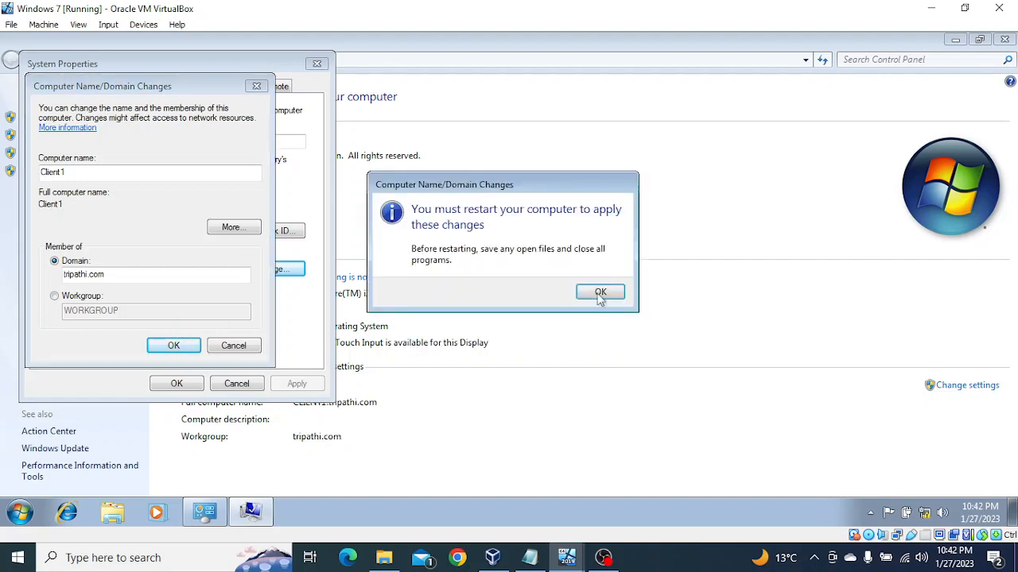
Acknowledge the restart notice, close System Properties, and restart the Windows 7 client immediately.
click(598, 294)
click(176, 384)
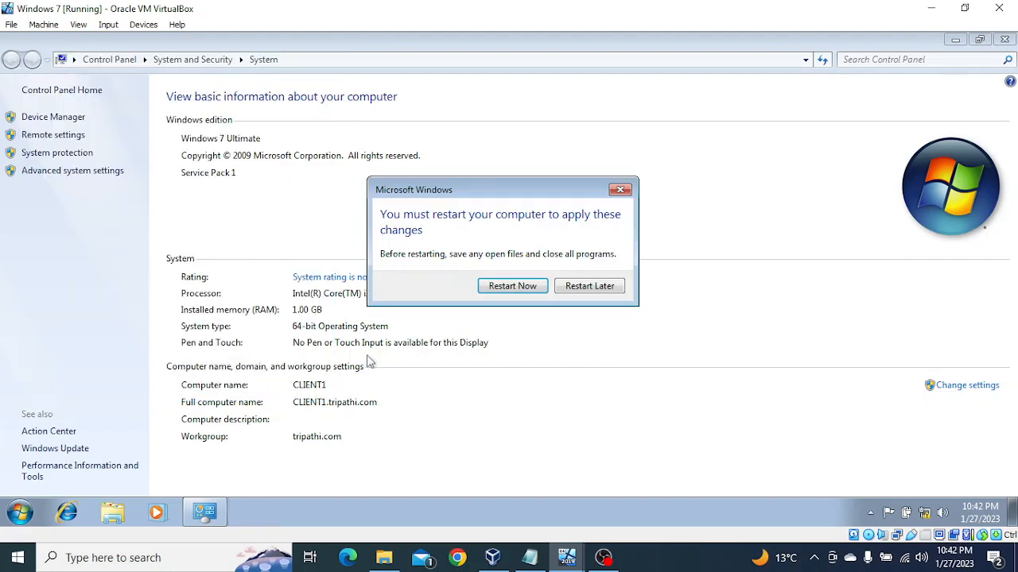
click(512, 286)
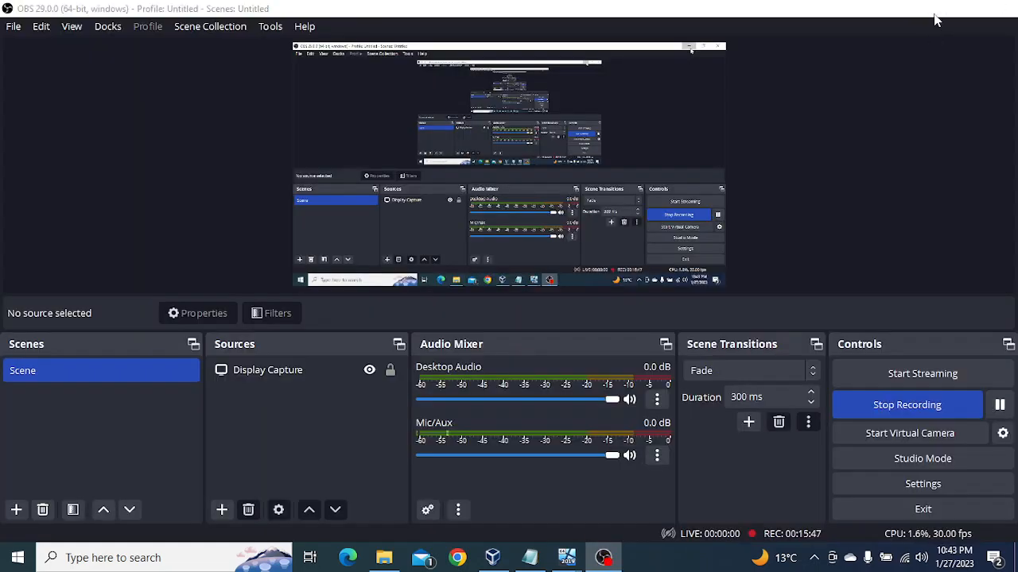
Minimize the OBS window and bring up the logon screen of the Windows 7 virtual machine.
click(931, 7)
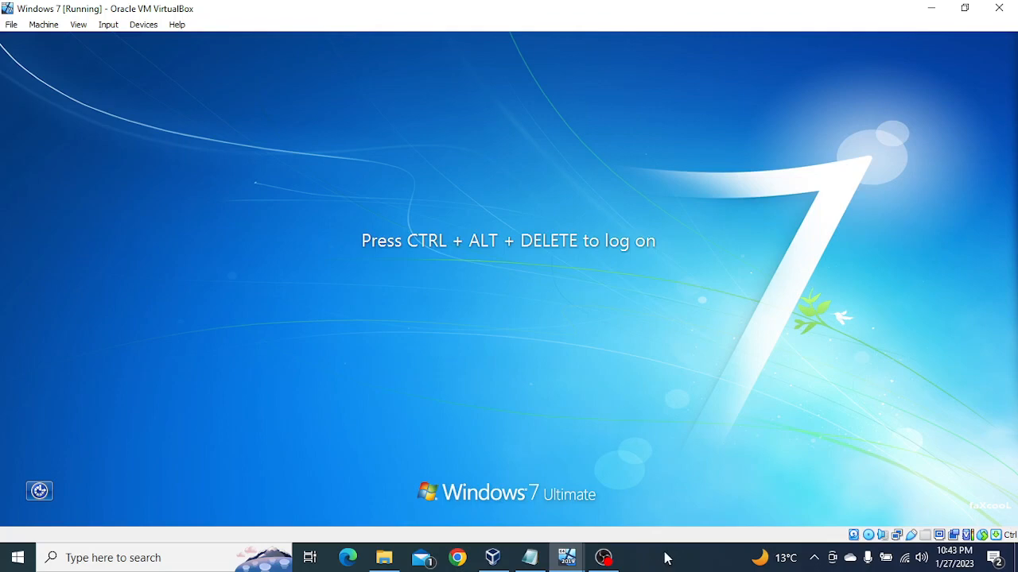
key(ctrl+alt+Delete)
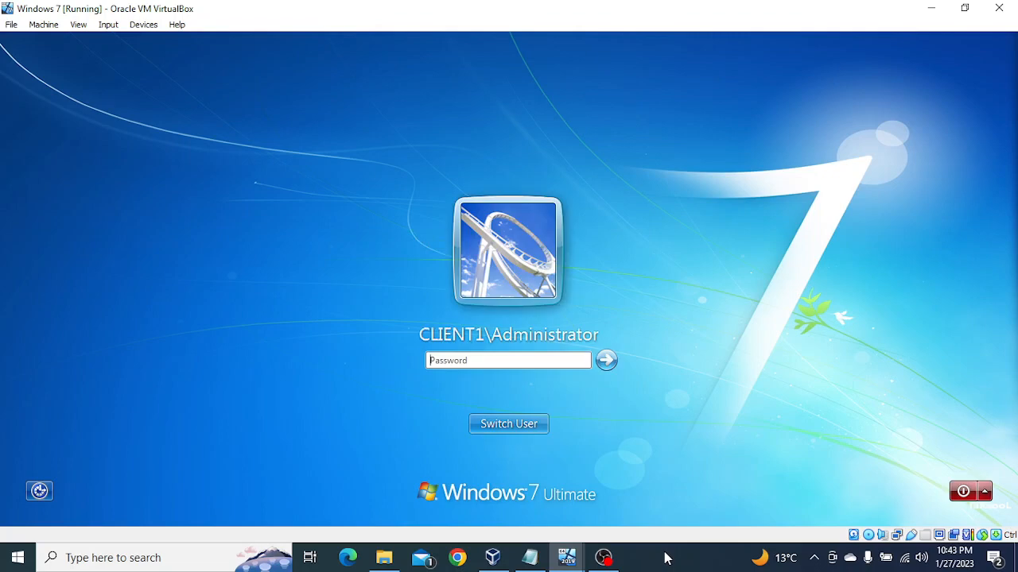
Start entering the password for the local CLIENT1 Administrator account, then erase it.
click(465, 360)
text(•••••)
key(BackSpace)
key(BackSpace)
key(BackSpace)
key(BackSpace)
key(BackSpace)
Switch the logon screen to Other User and enter the domain user's logon name.
click(525, 423)
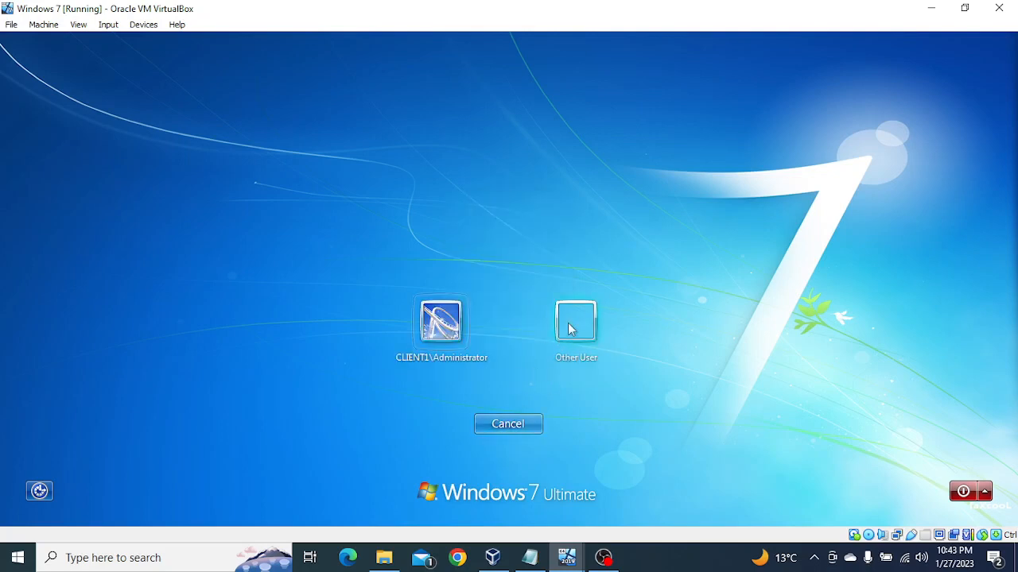
click(569, 329)
text(vivek)
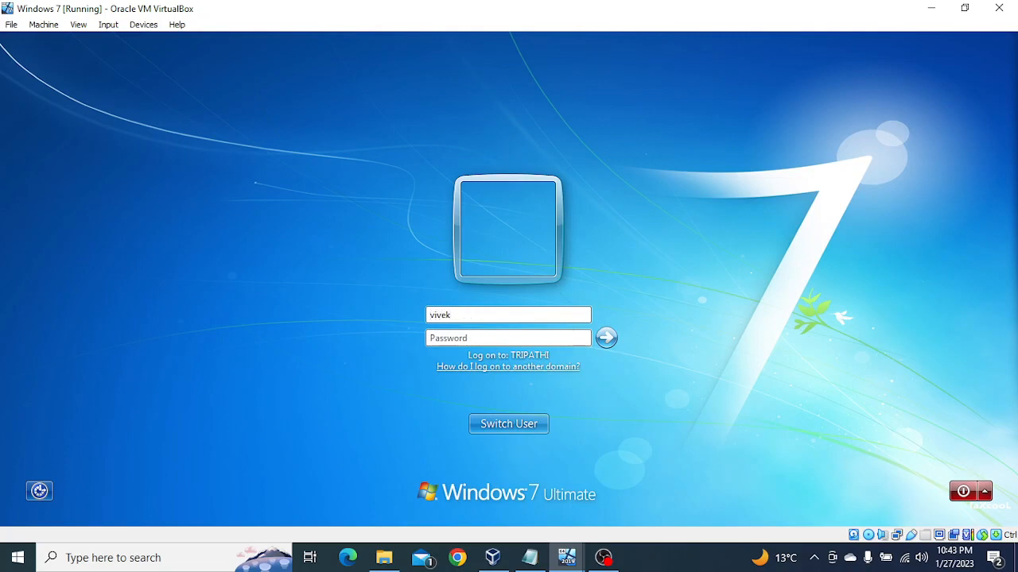
Try to log on to the TRIPATHI domain with the user's account password and dismiss the error.
key(Tab)
text(••••••••)
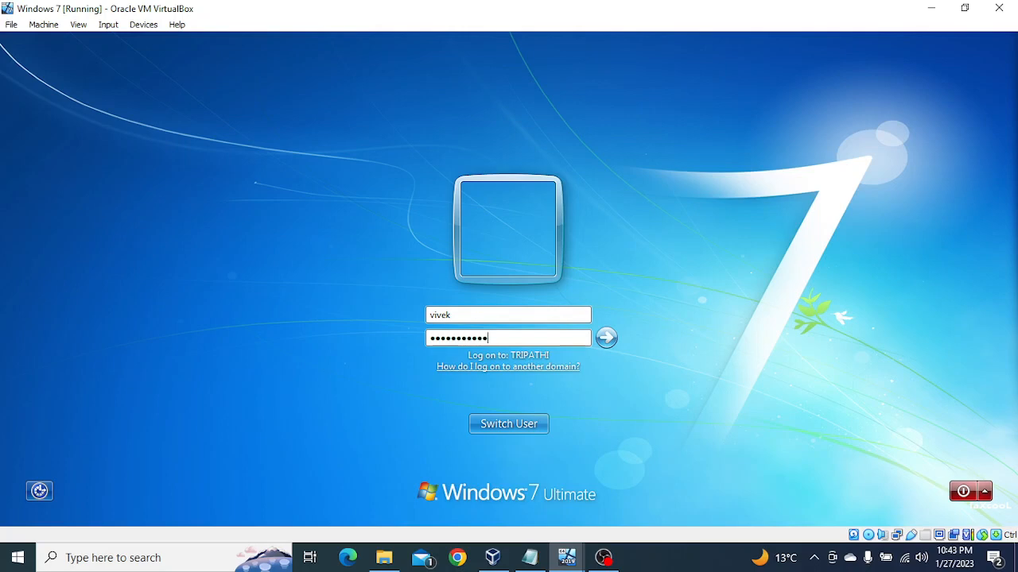
key(Return)
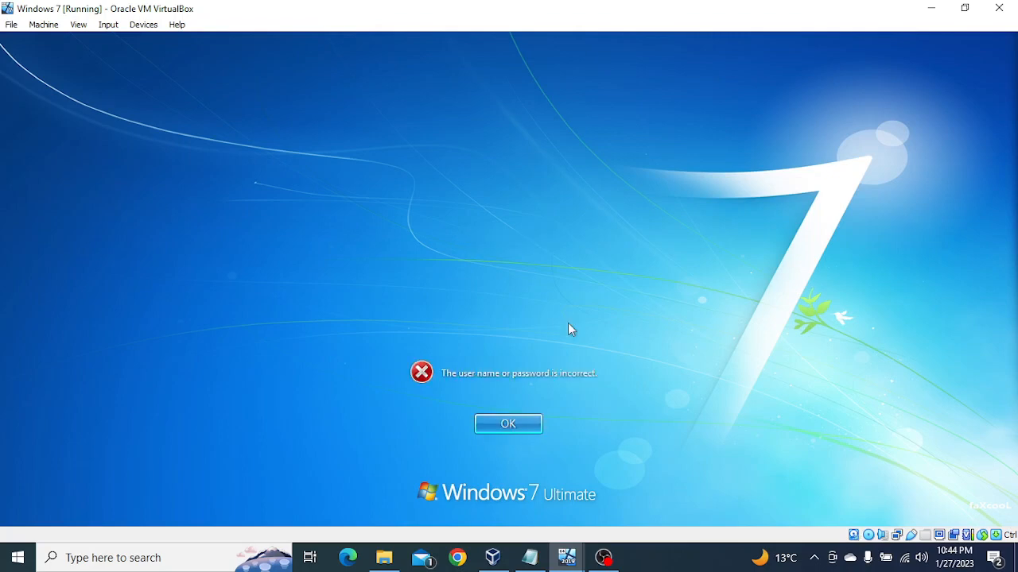
click(504, 428)
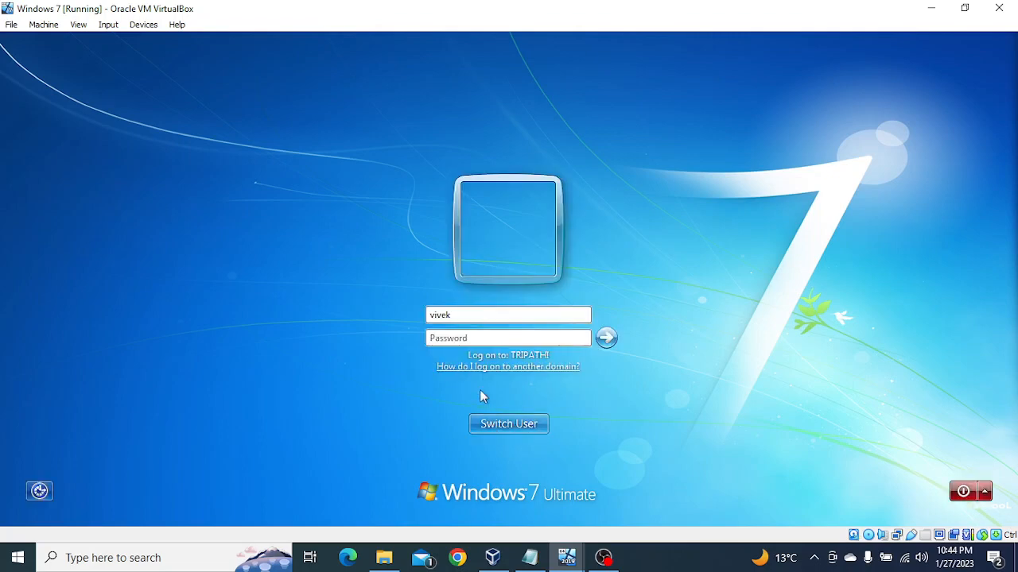
Re-enter the domain user's account password and try logging on to TRIPATHI again.
click(458, 341)
text(•)
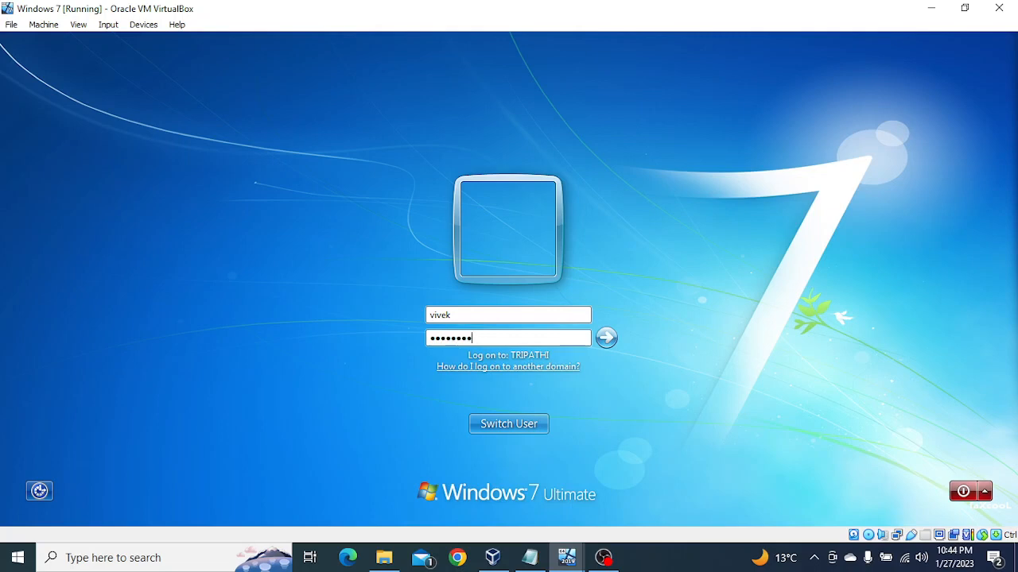
key(BackSpace)
key(BackSpace)
key(BackSpace)
key(BackSpace)
key(BackSpace)
key(BackSpace)
key(BackSpace)
key(BackSpace)
text(•••••••••••)
key(Return)
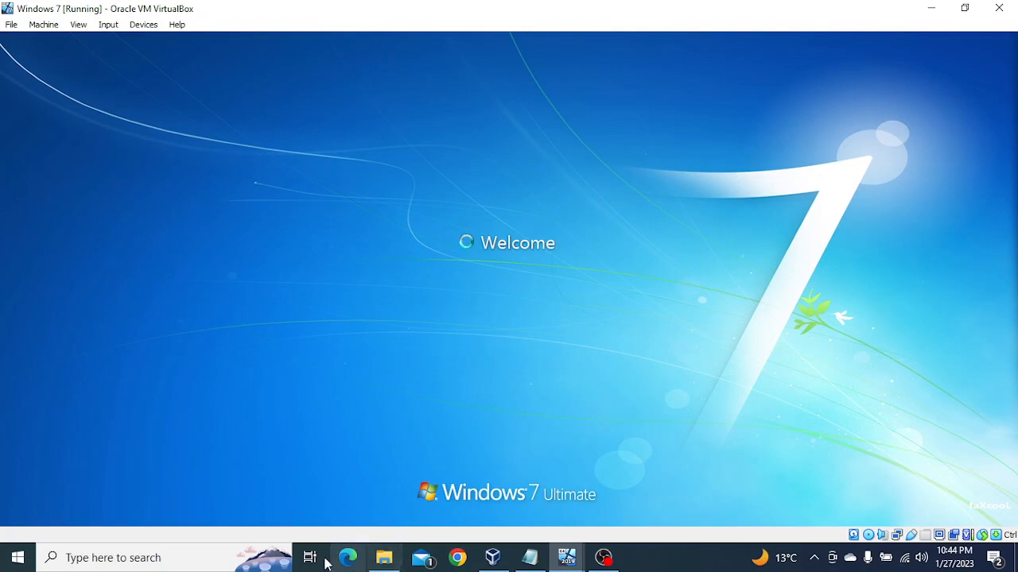
Switch to the windows server 2019 virtual machine and select the user's account in the tripathi.com Users container.
click(568, 559)
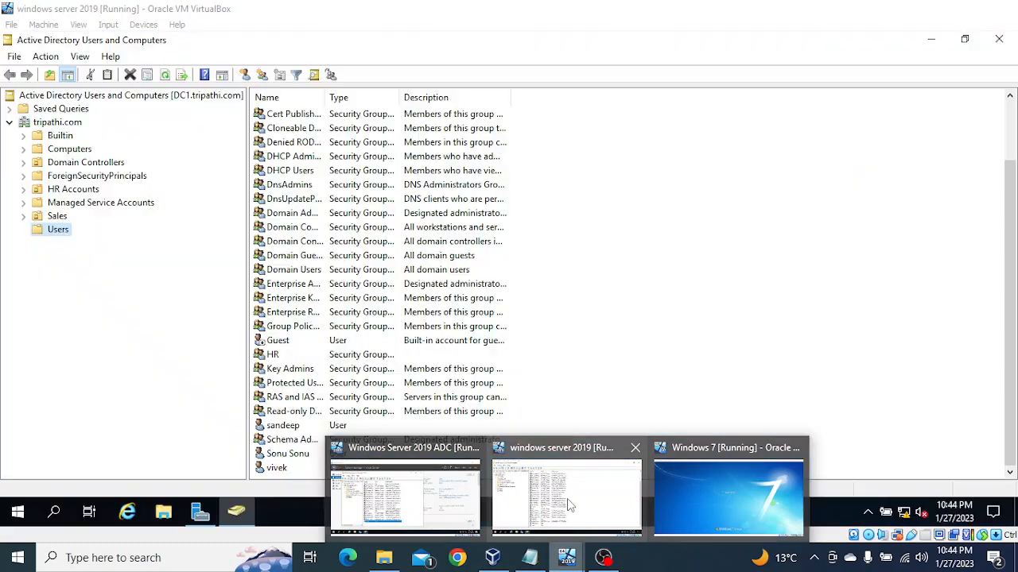
click(570, 505)
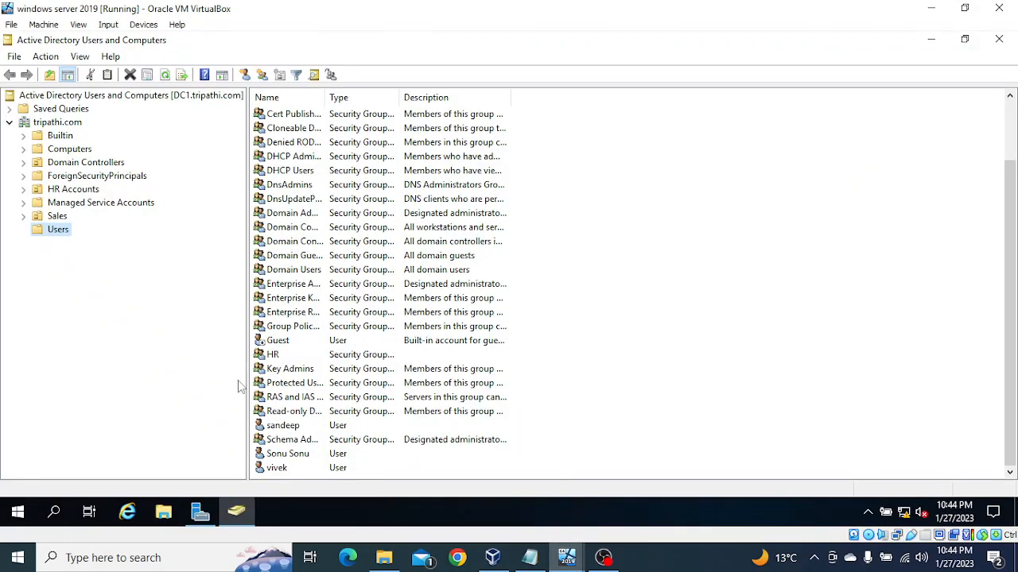
click(278, 469)
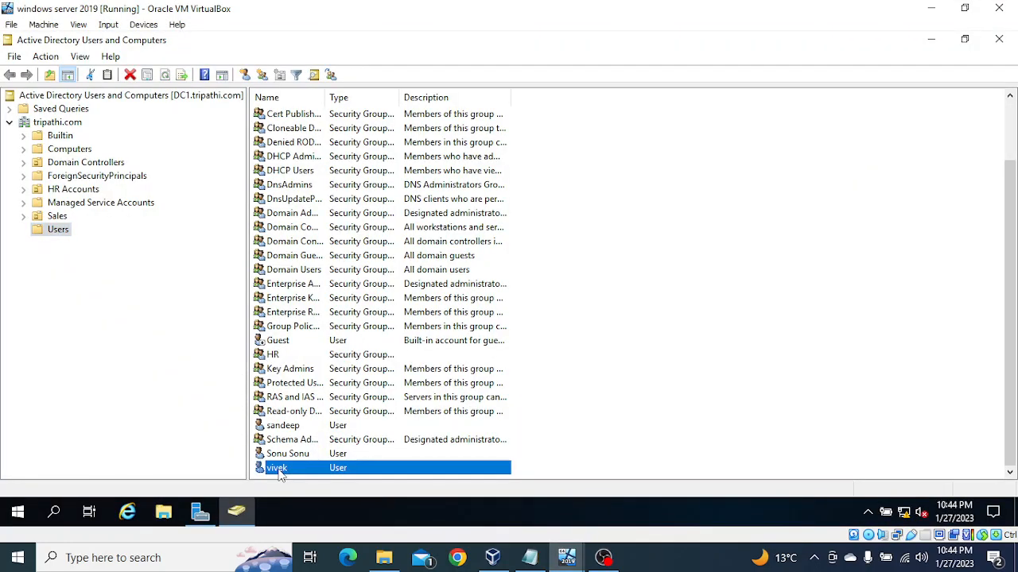
Return to the Windows 7 virtual machine and dismiss the logon error.
click(568, 559)
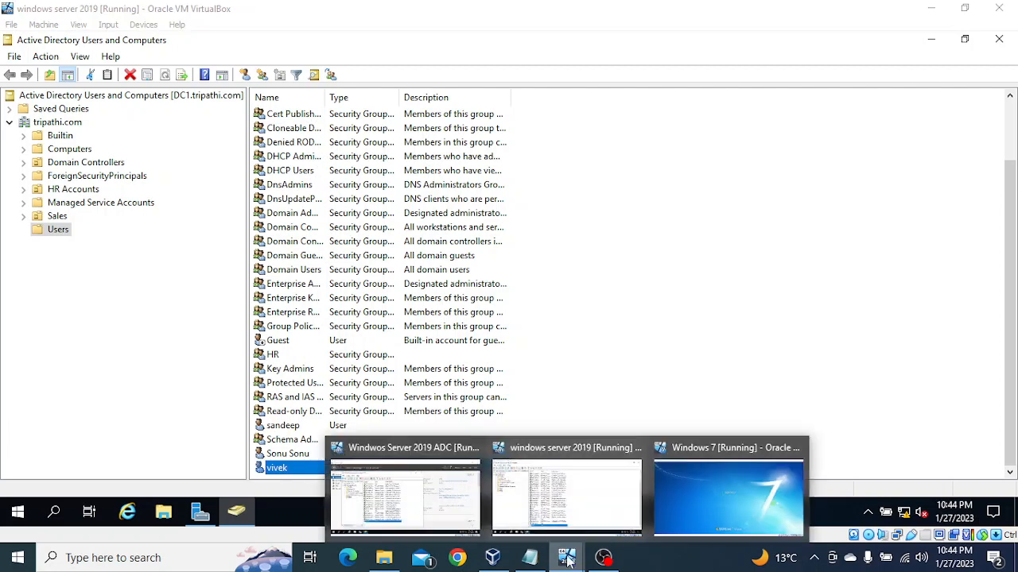
click(711, 513)
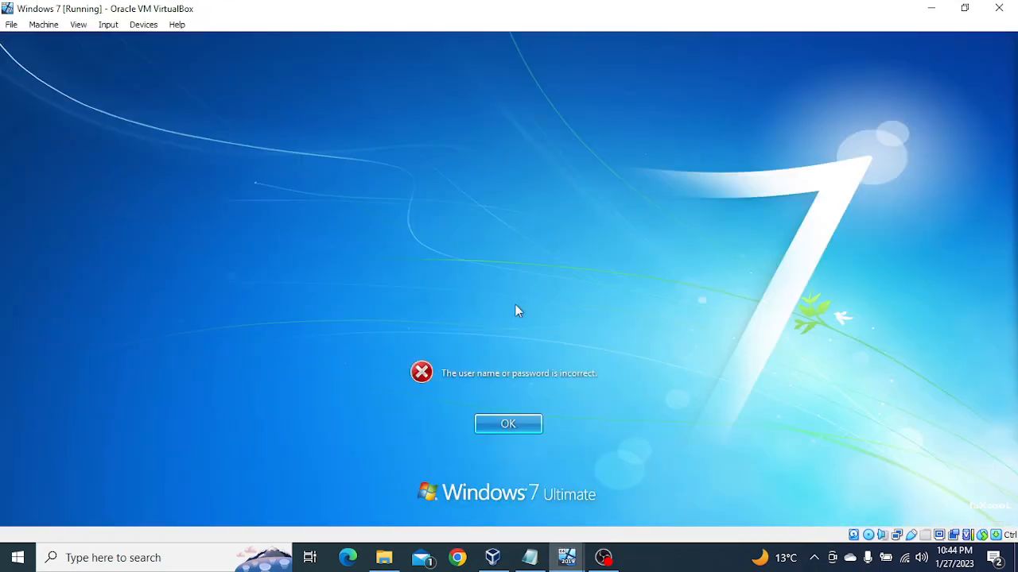
click(507, 426)
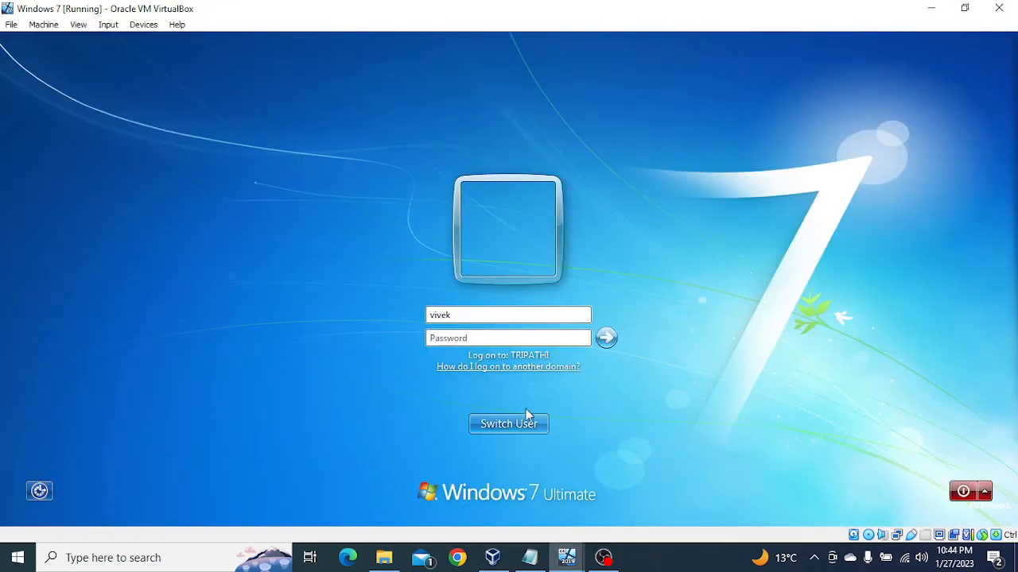
Switch to the windows server 2019 virtual machine and reset the selected tripathi.com user's account password, entering and confirming the new password.
click(568, 559)
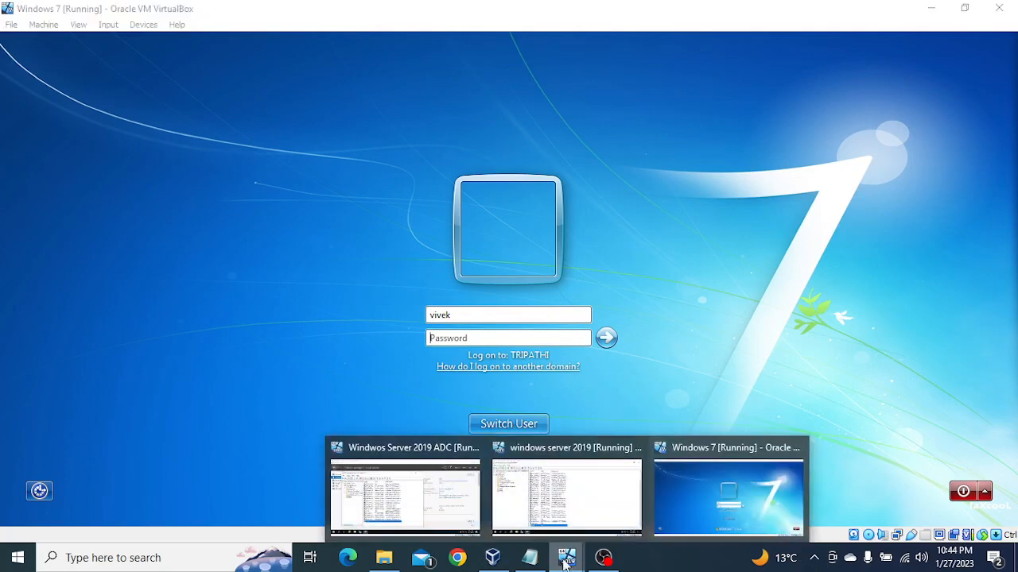
click(562, 500)
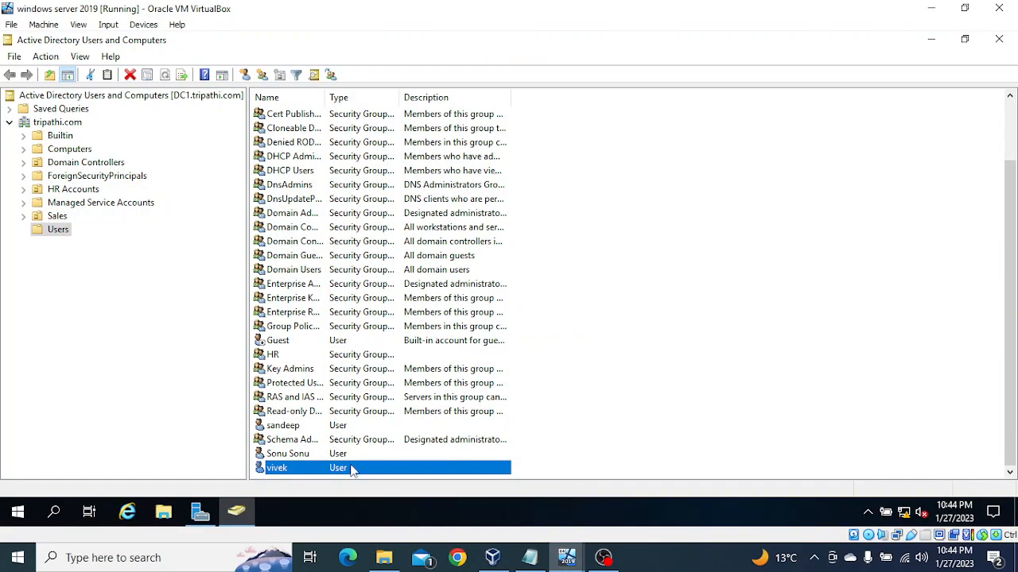
right_click(362, 466)
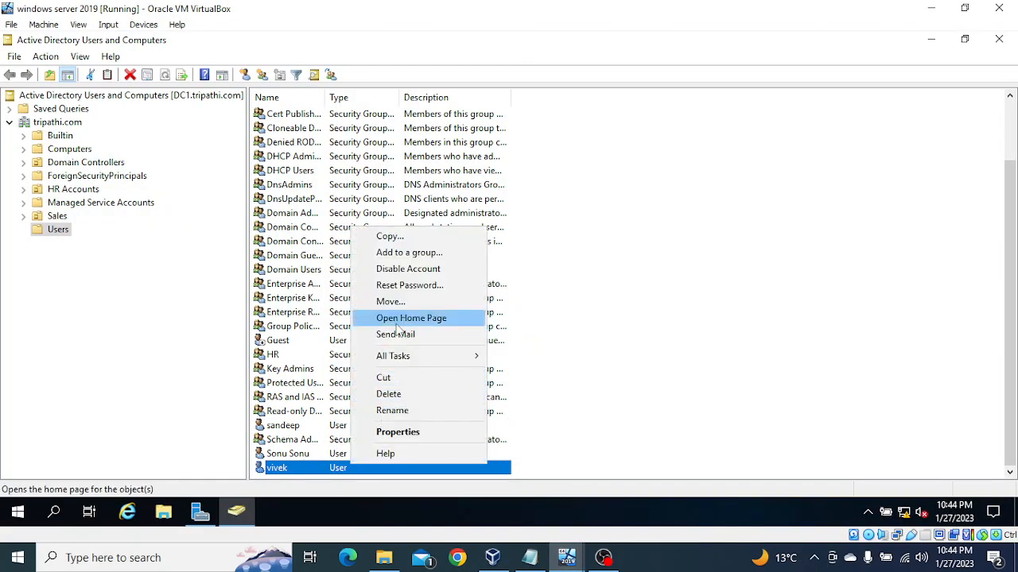
click(397, 284)
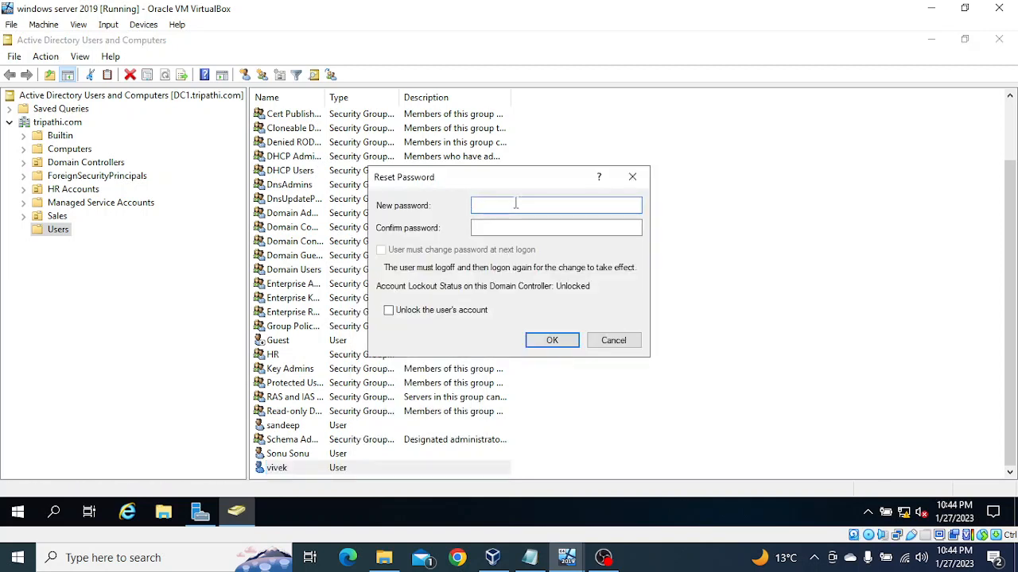
text(••••••••••)
key(Tab)
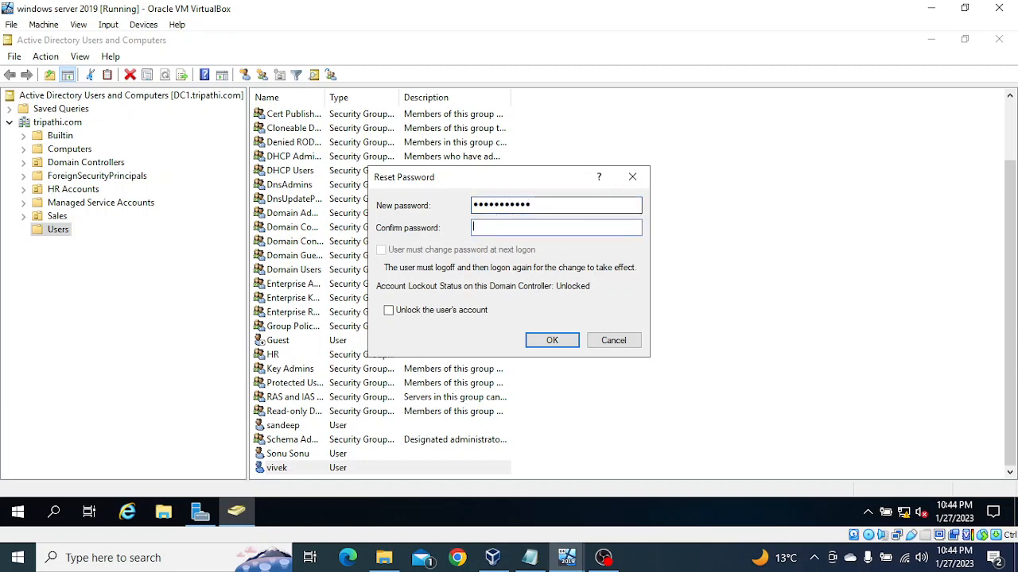
text(•••••••••••)
click(560, 347)
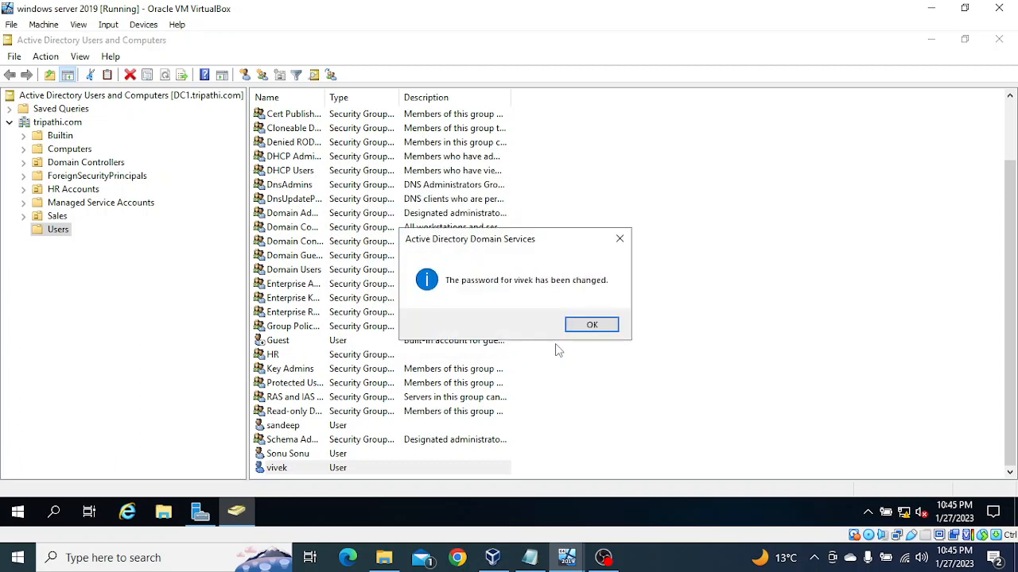
click(593, 326)
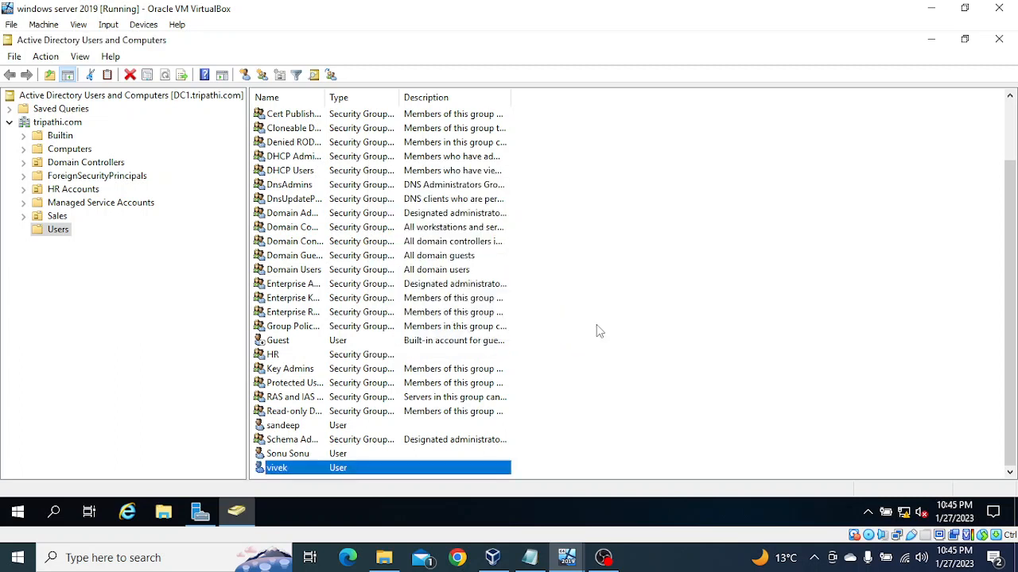
Return to the Windows 7 virtual machine and try logging on to TRIPATHI with the user's new account password.
click(931, 8)
click(520, 336)
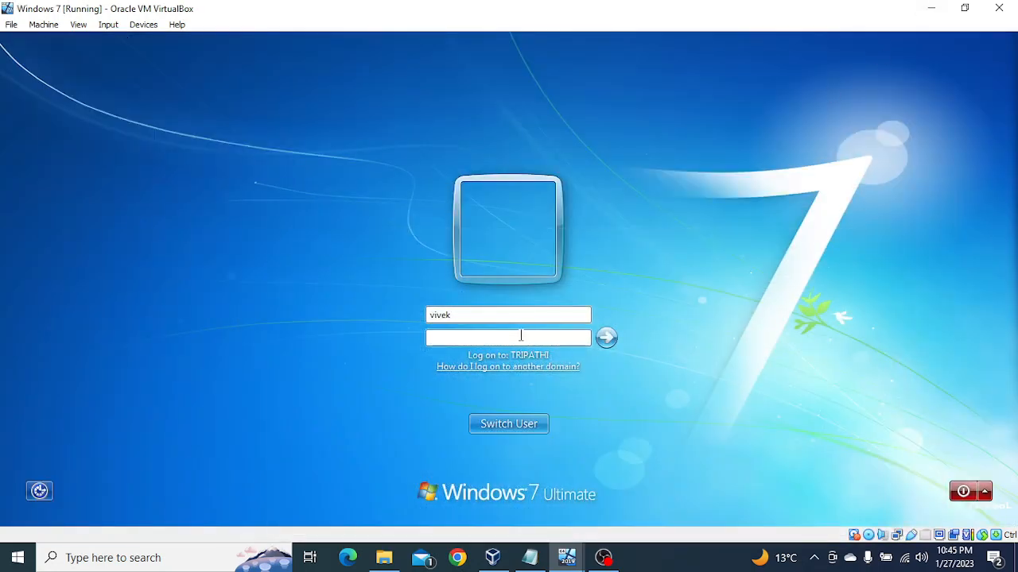
text(***********)
key(Return)
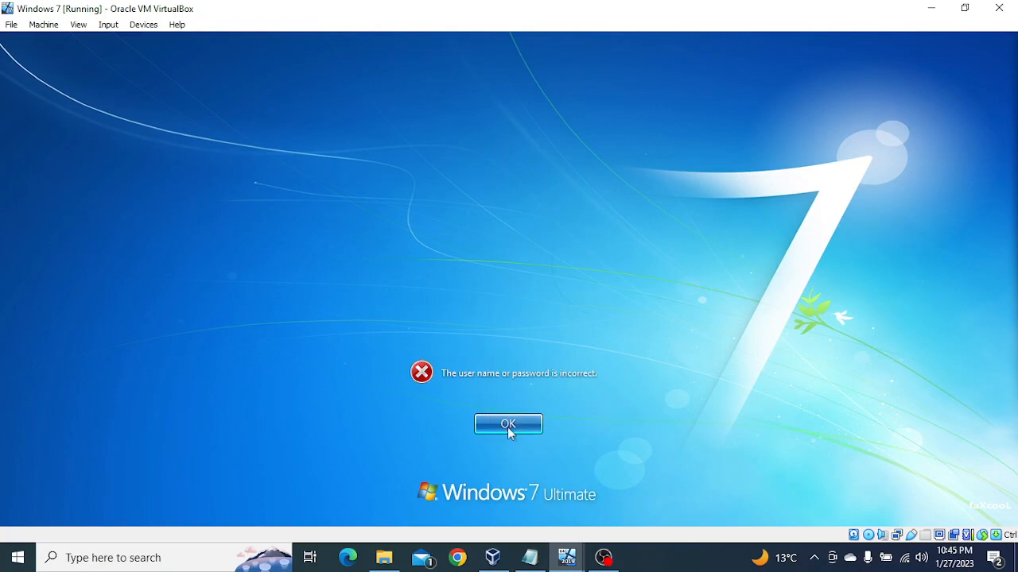
click(508, 427)
Check the Users list on windows server 2019 and log on to TRIPATHI from Windows 7 with another domain user's name and account password.
click(469, 335)
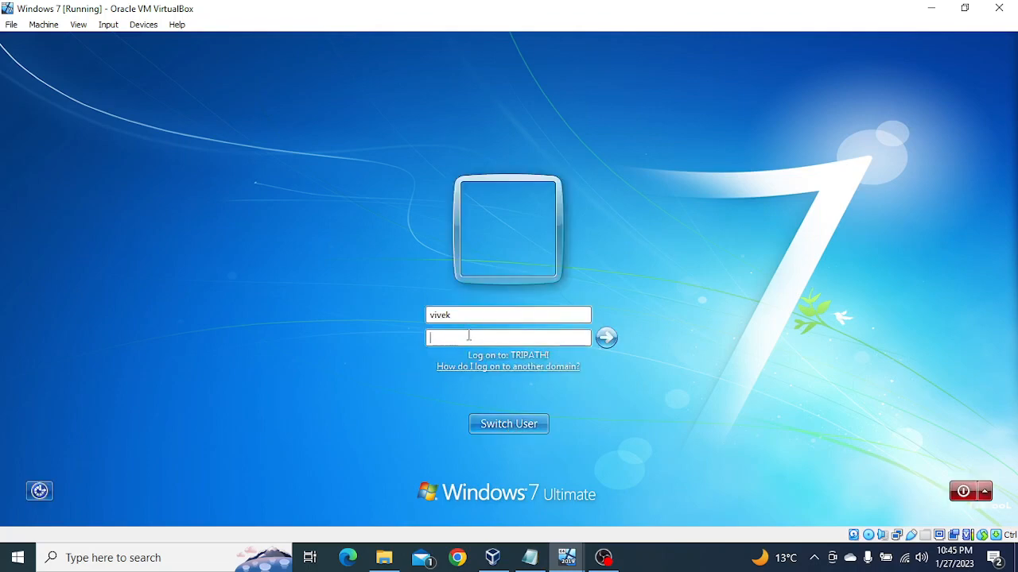
drag(463, 316, 417, 319)
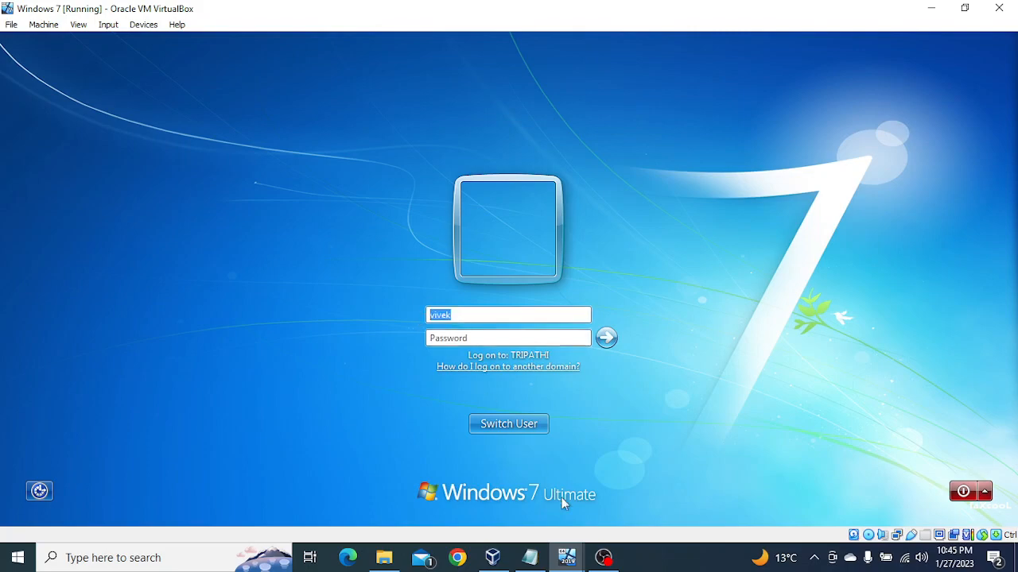
mouse_move(566, 557)
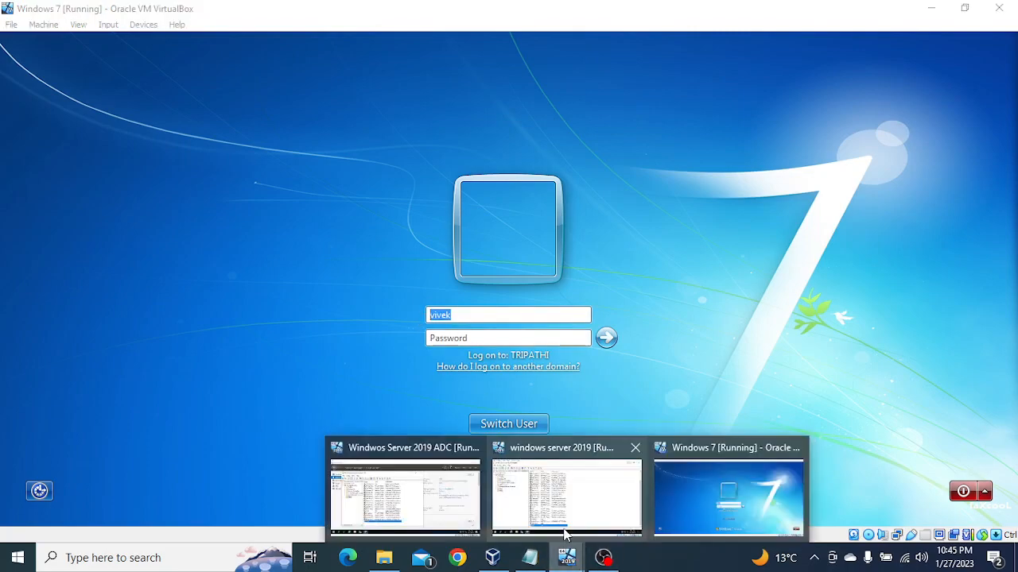
click(566, 534)
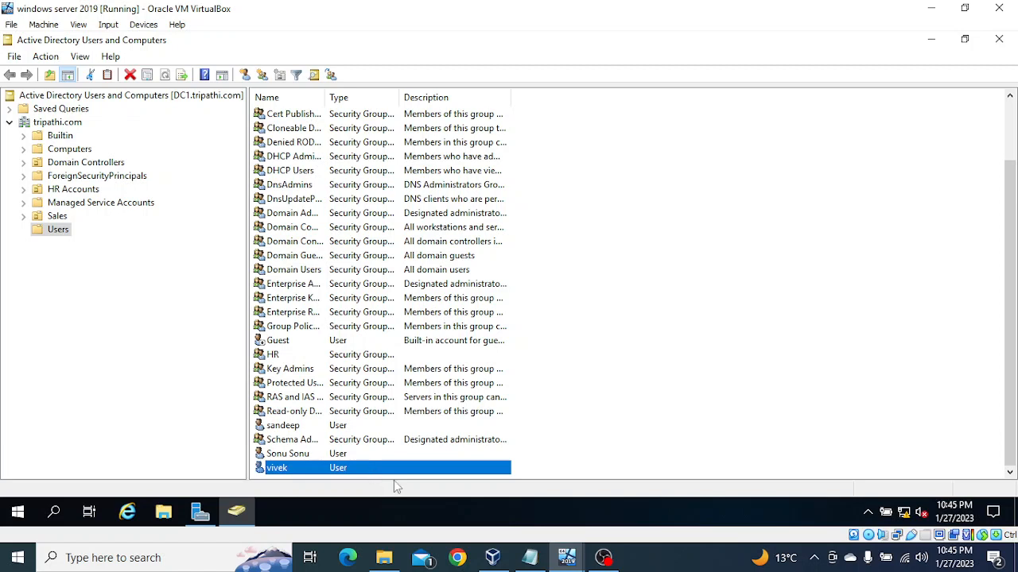
mouse_move(566, 557)
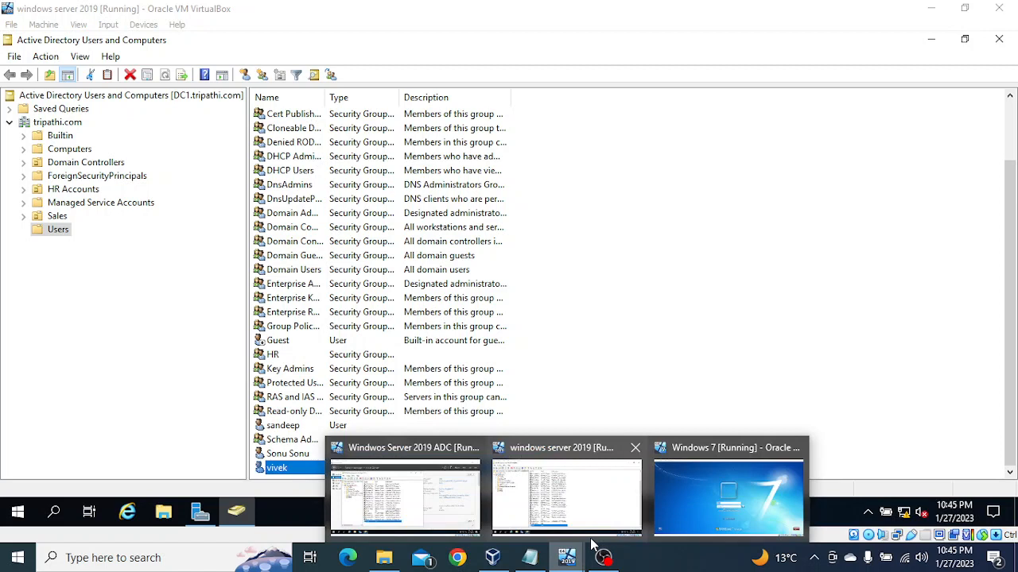
click(685, 504)
text(s)
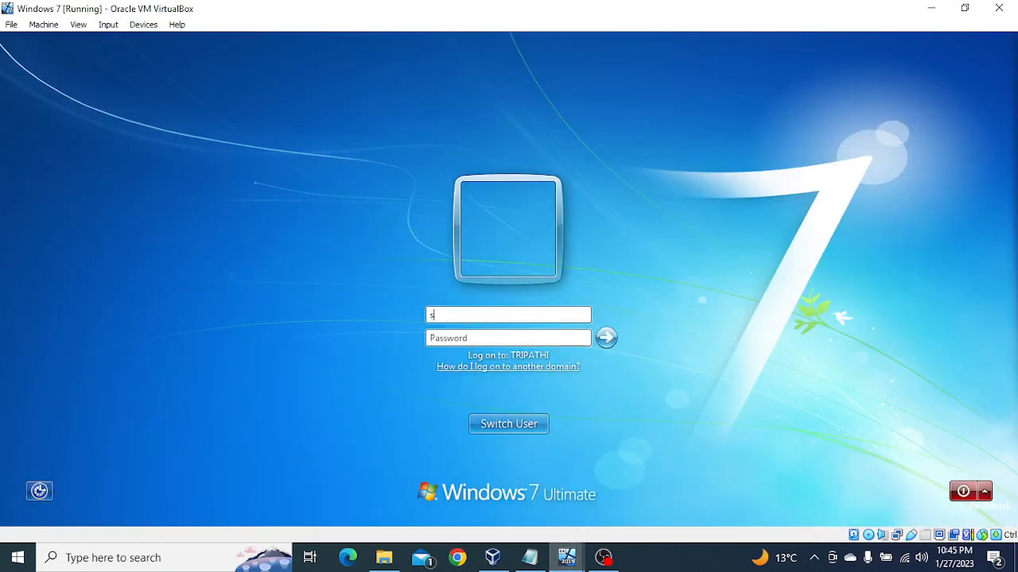
text(andeep)
key(Tab)
text(*******)
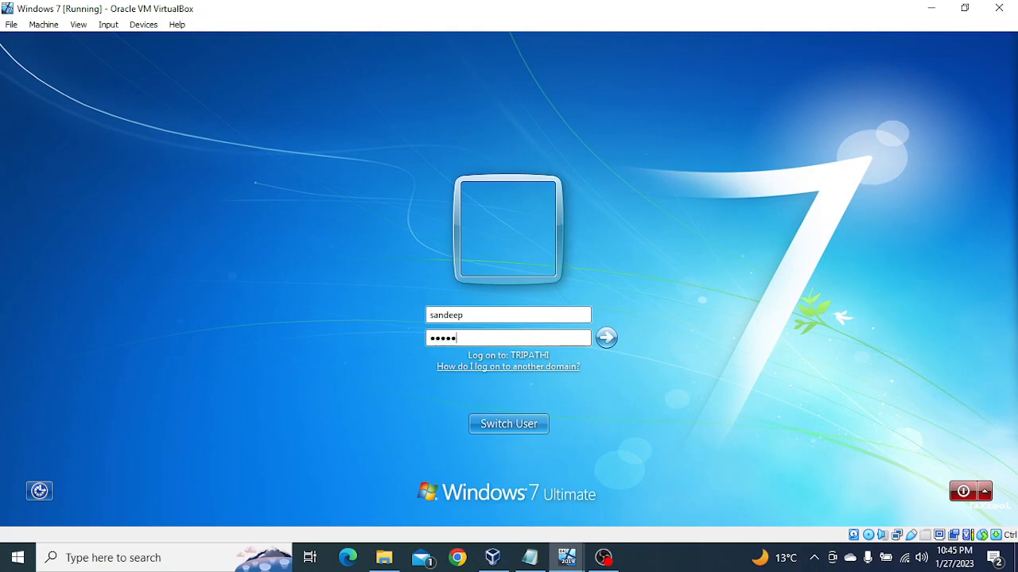
text(***)
key(Return)
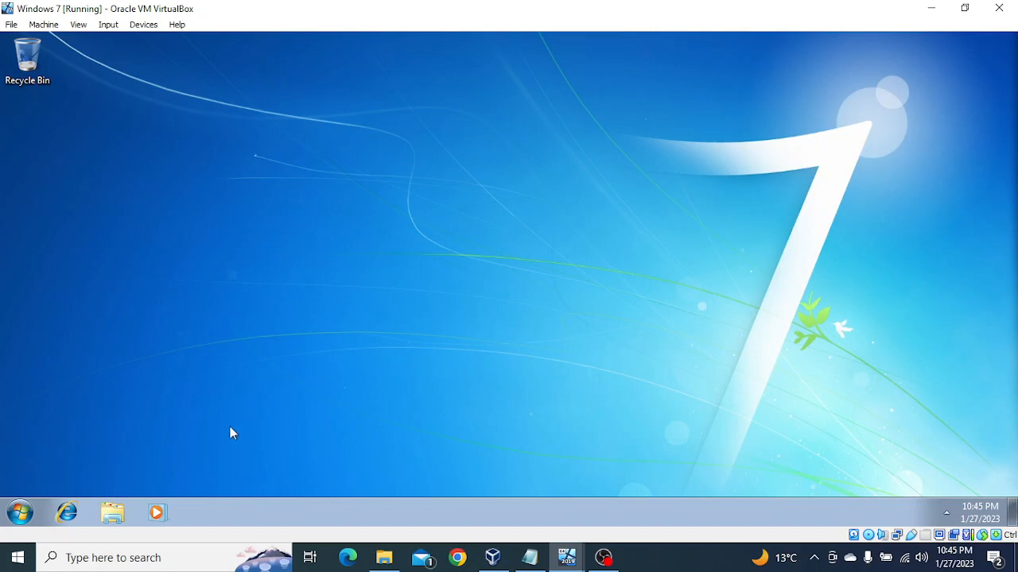
Log the current domain user off the Windows 7 client.
click(17, 515)
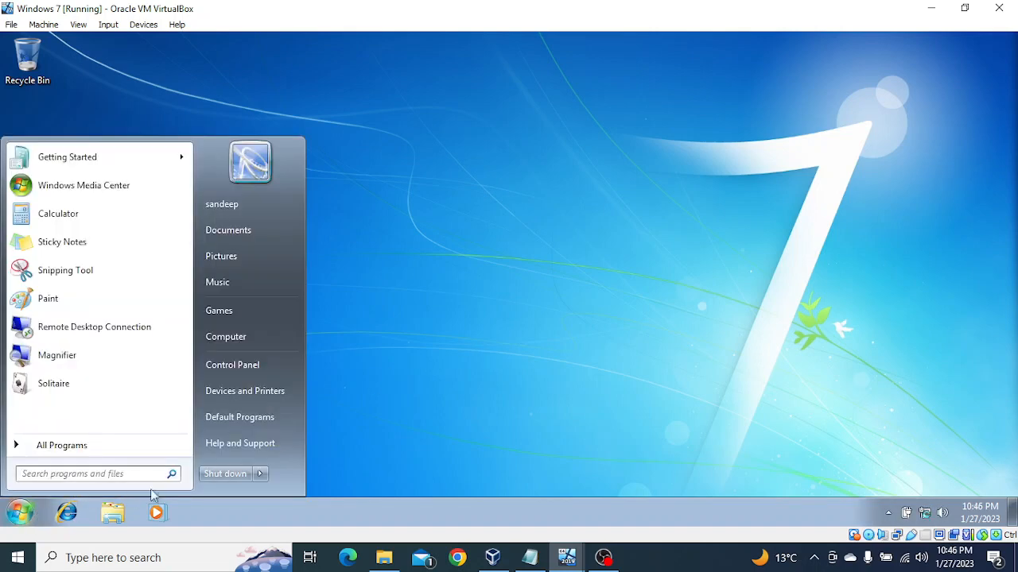
mouse_move(261, 475)
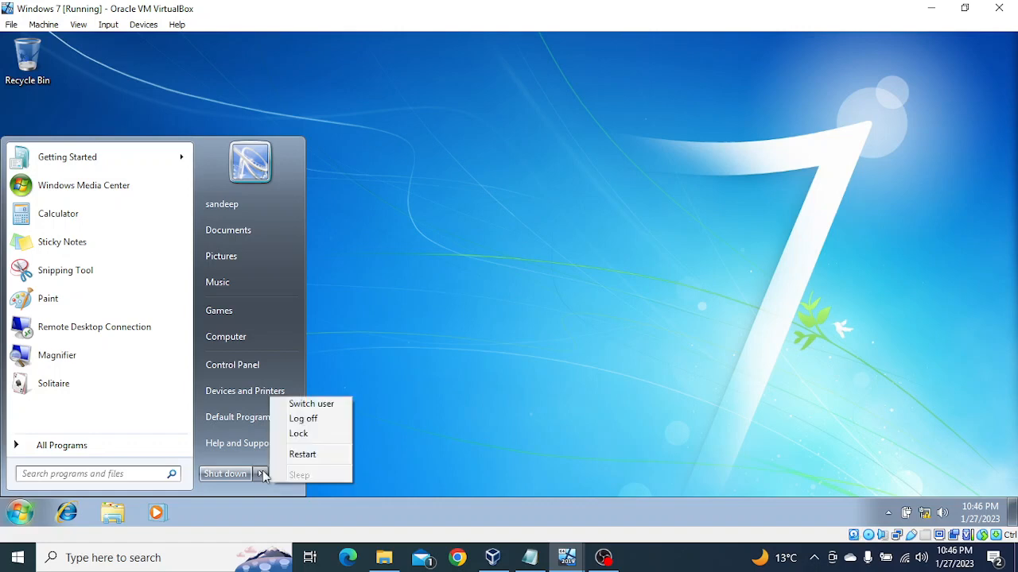
click(309, 419)
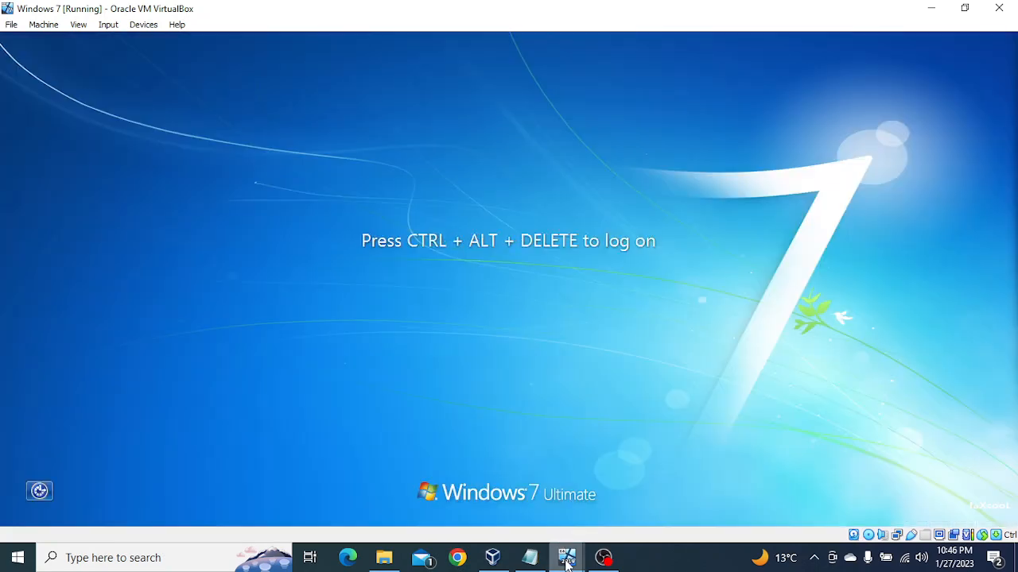
Check the user's account name in mani.tripathi.com on the Windwos Server 2019 ADC virtual machine and return to Windows 7.
mouse_move(566, 556)
click(437, 517)
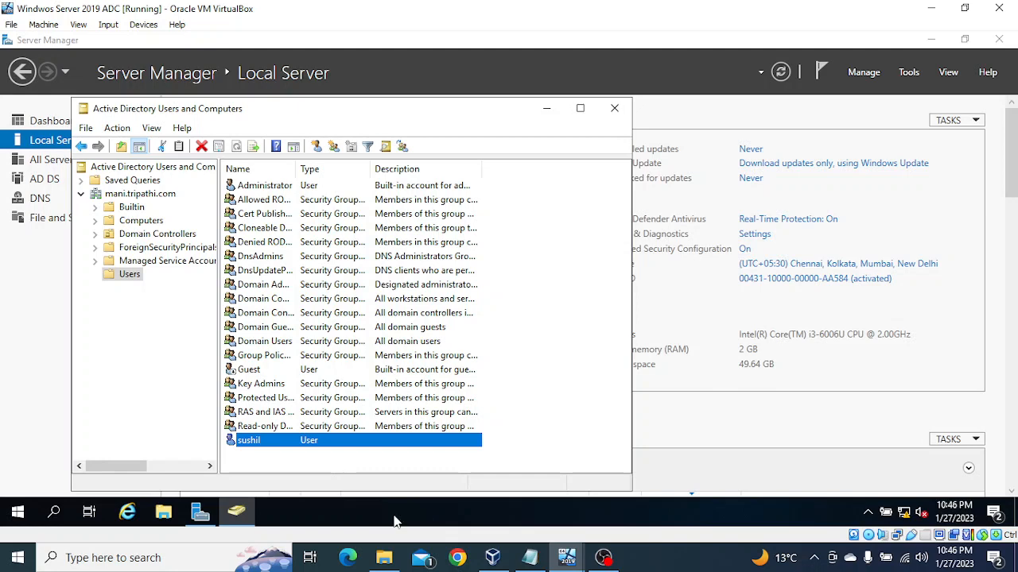
mouse_move(562, 559)
click(706, 509)
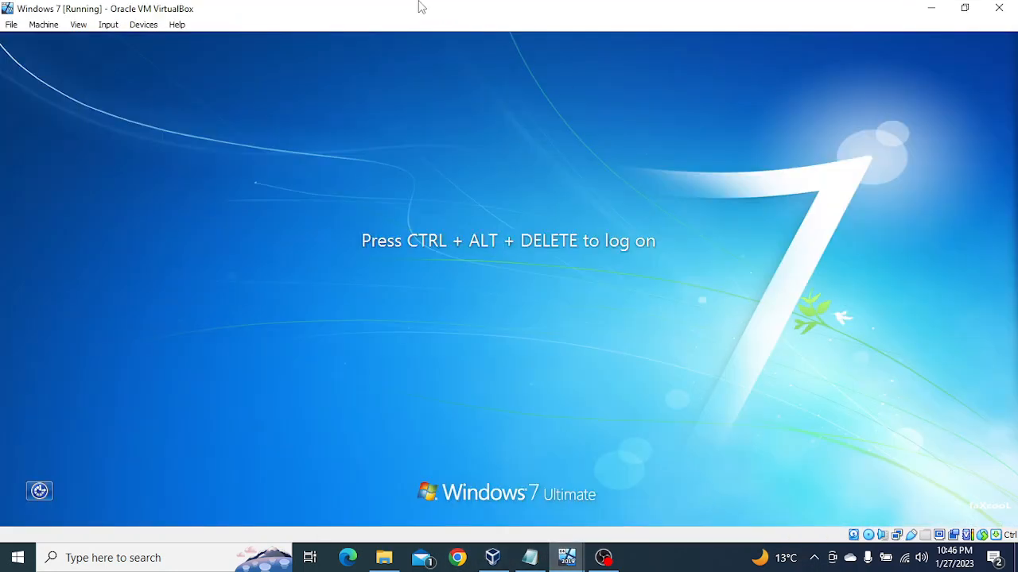
Switch to another user on Windows 7 and try logging on to TRIPATHI with the child domain user's name and account password.
key(ctrl+alt+Delete)
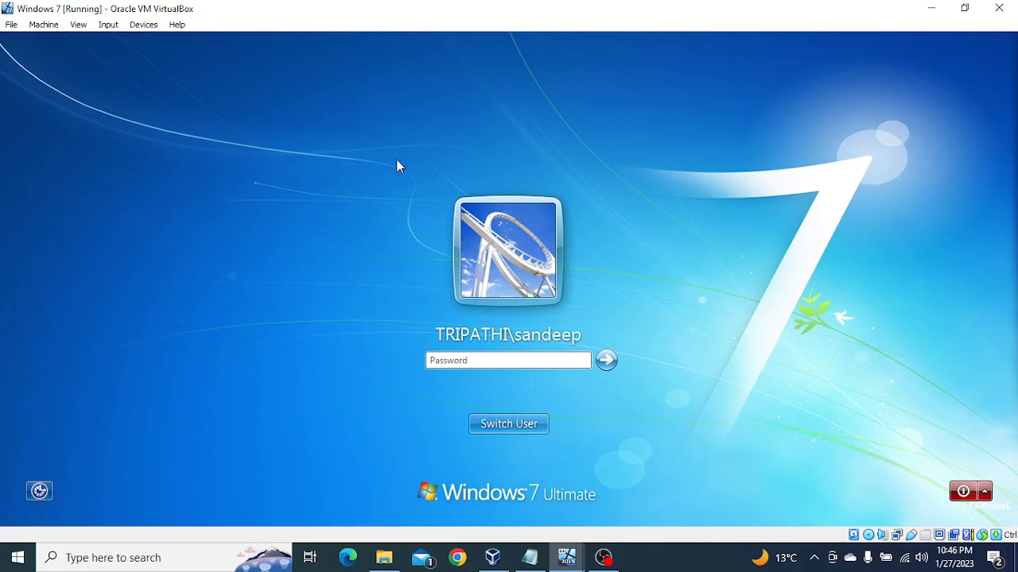
click(504, 423)
click(578, 326)
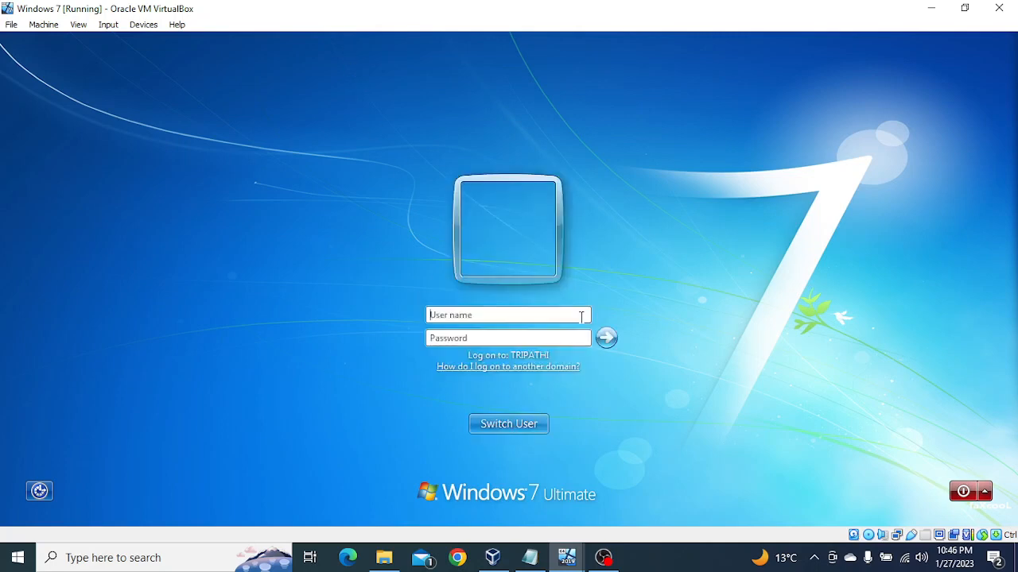
text(sushil)
key(Tab)
text(*******)
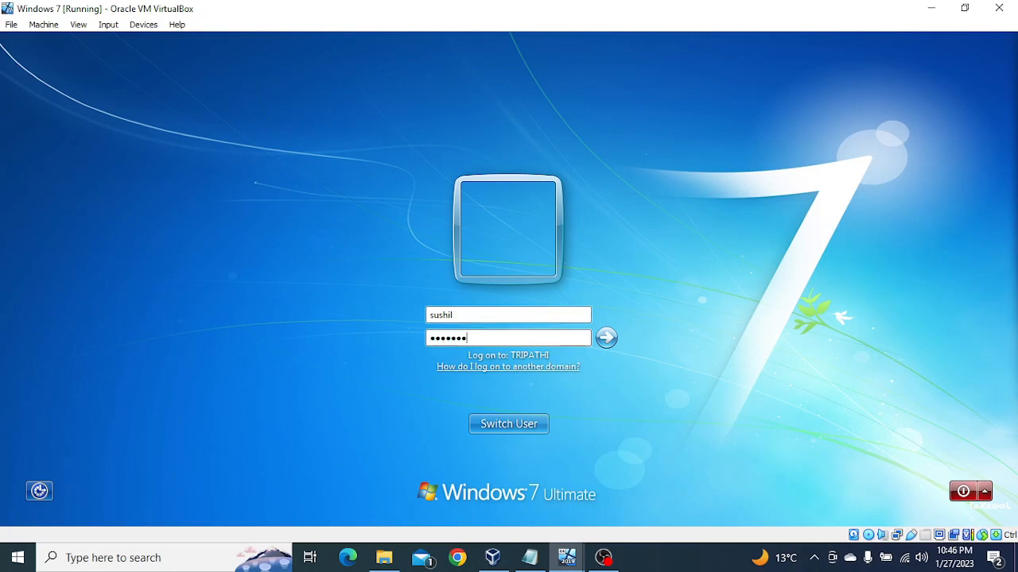
text(****)
key(Return)
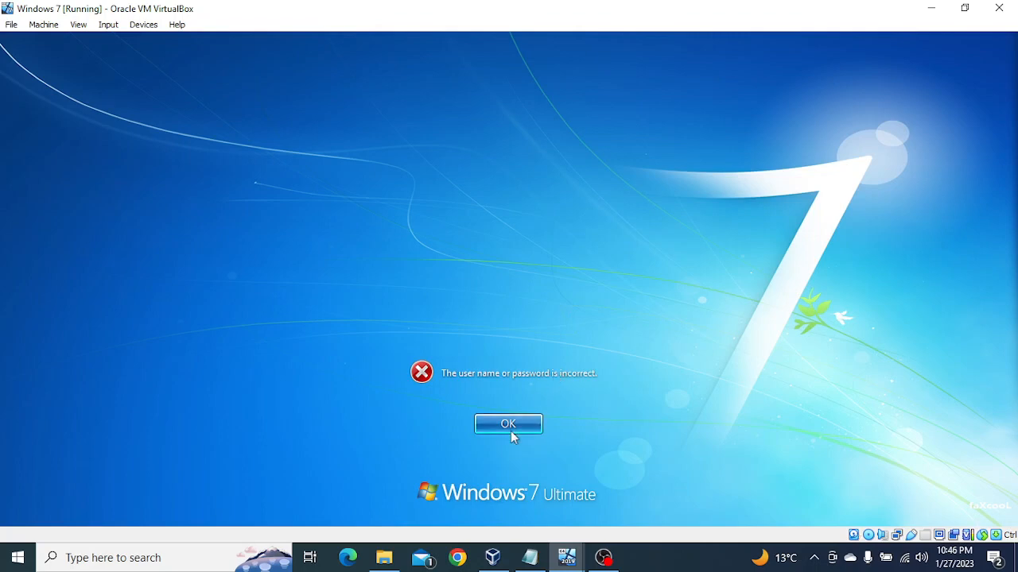
click(509, 424)
click(474, 317)
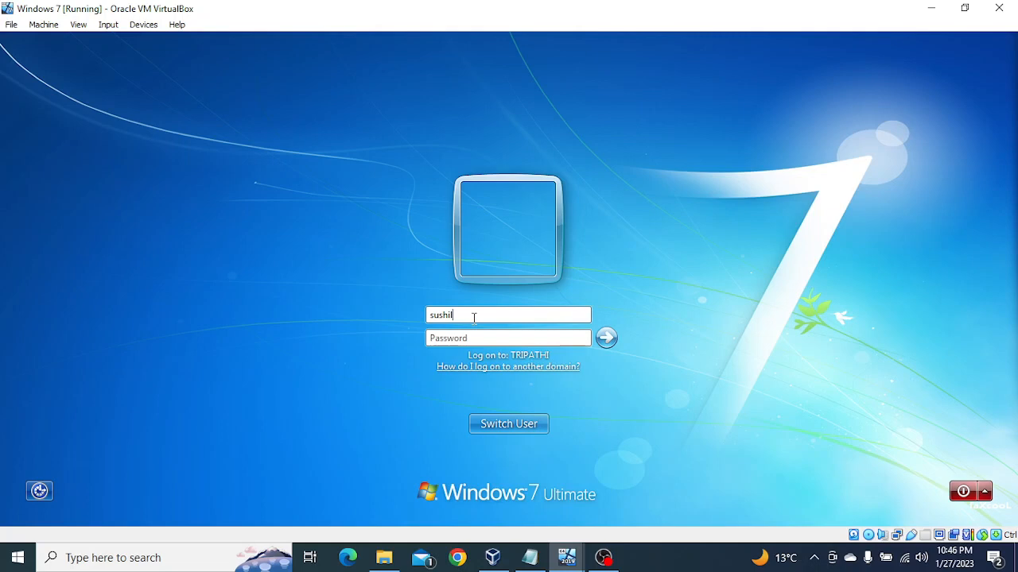
text(@mani)
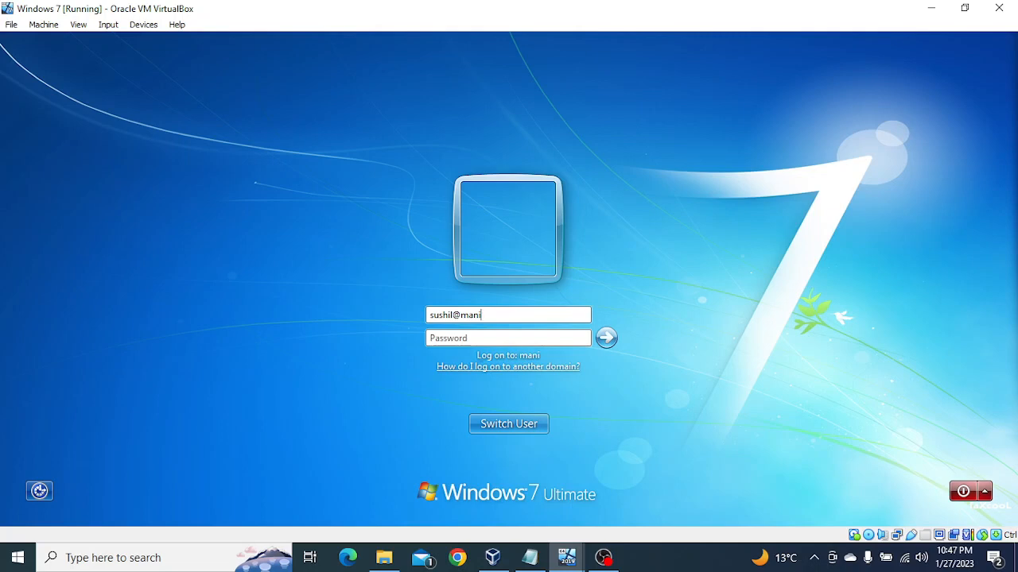
text(.tripat)
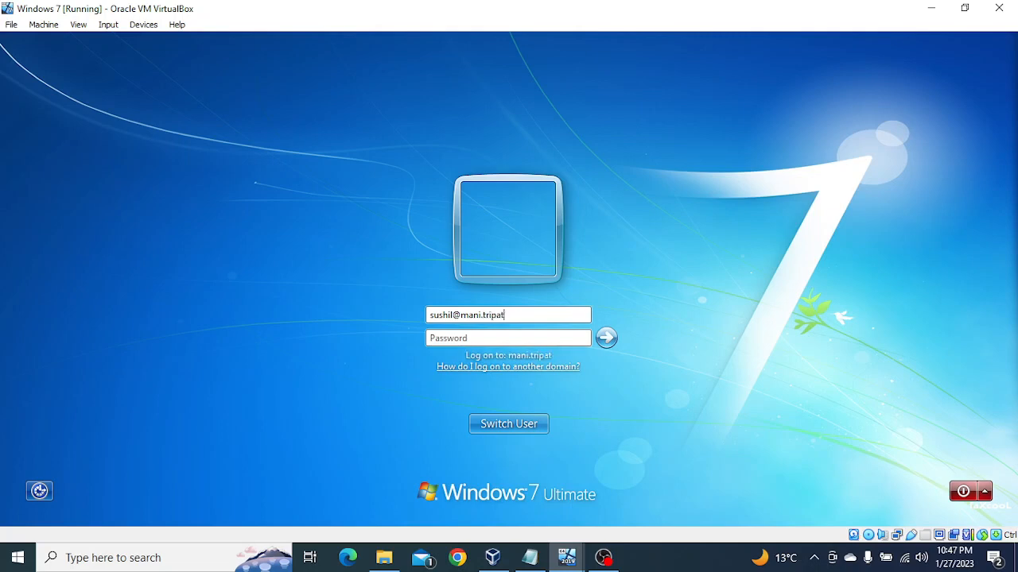
text(hi.com)
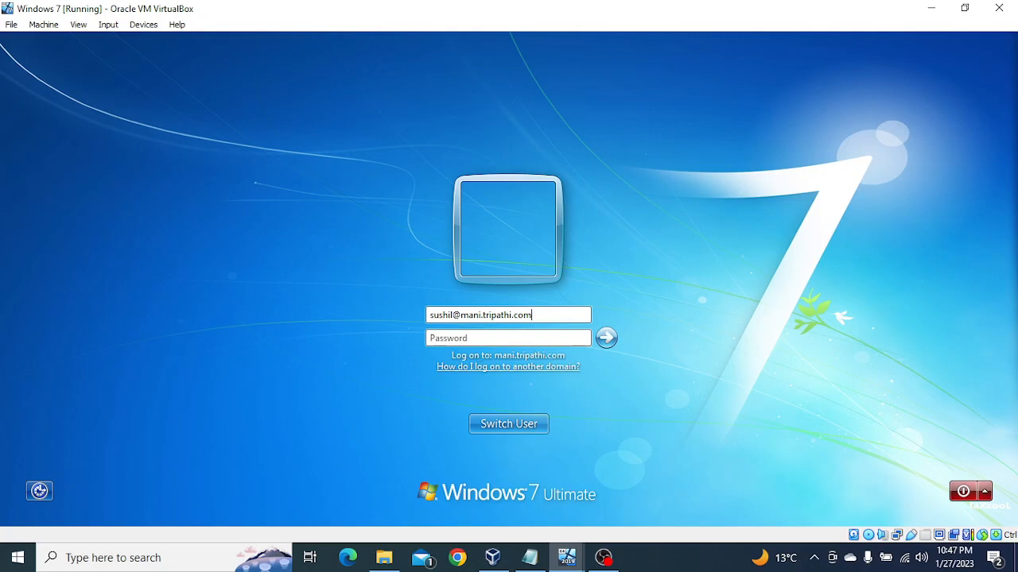
key(Tab)
text(*********)
click(607, 341)
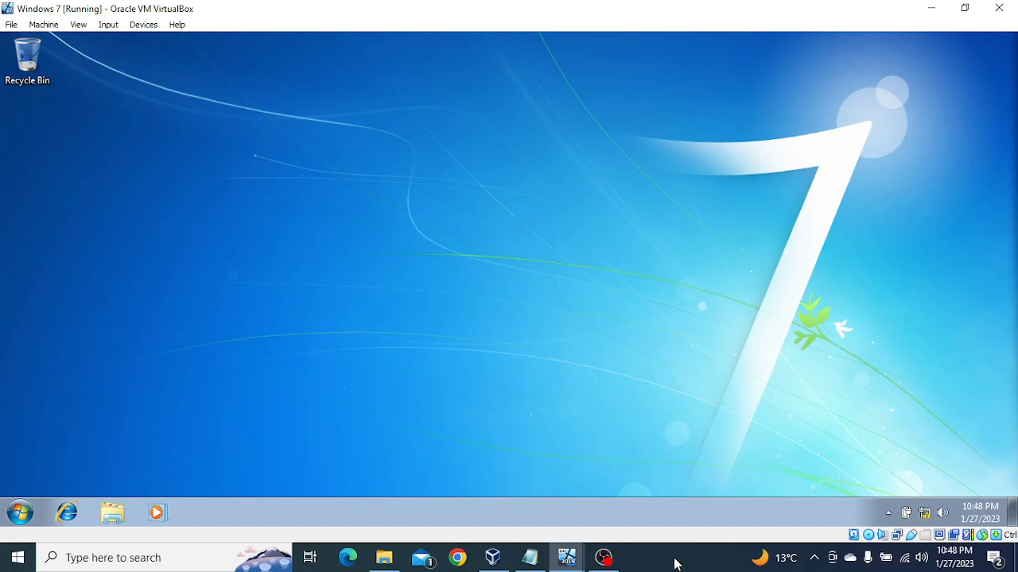
click(676, 564)
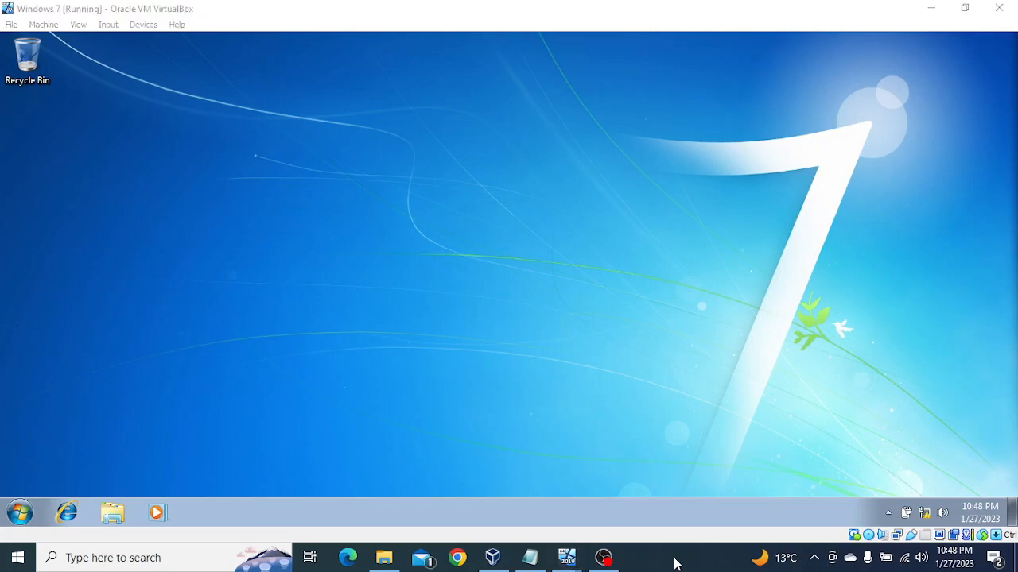